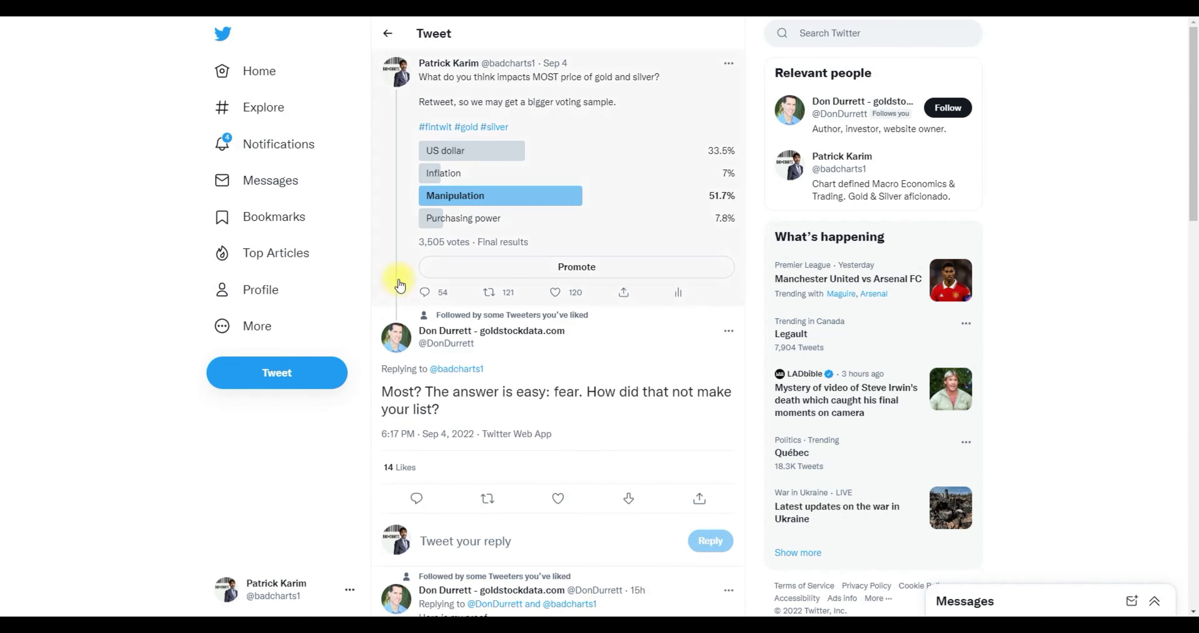
Step: Highlight all the poll answers, then the US dollar and Inflation answers in turn
{"action": "left_click_drag", "start_coordinate": [515, 228], "coordinate": [86, 165]}
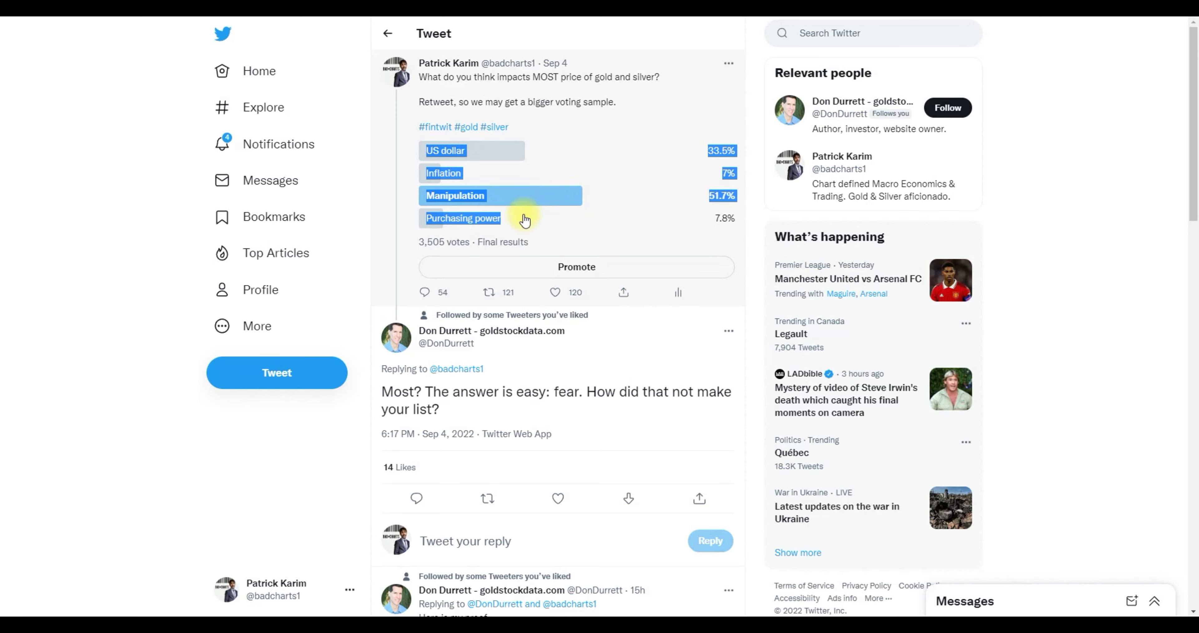
{"action": "left_click", "coordinate": [532, 222]}
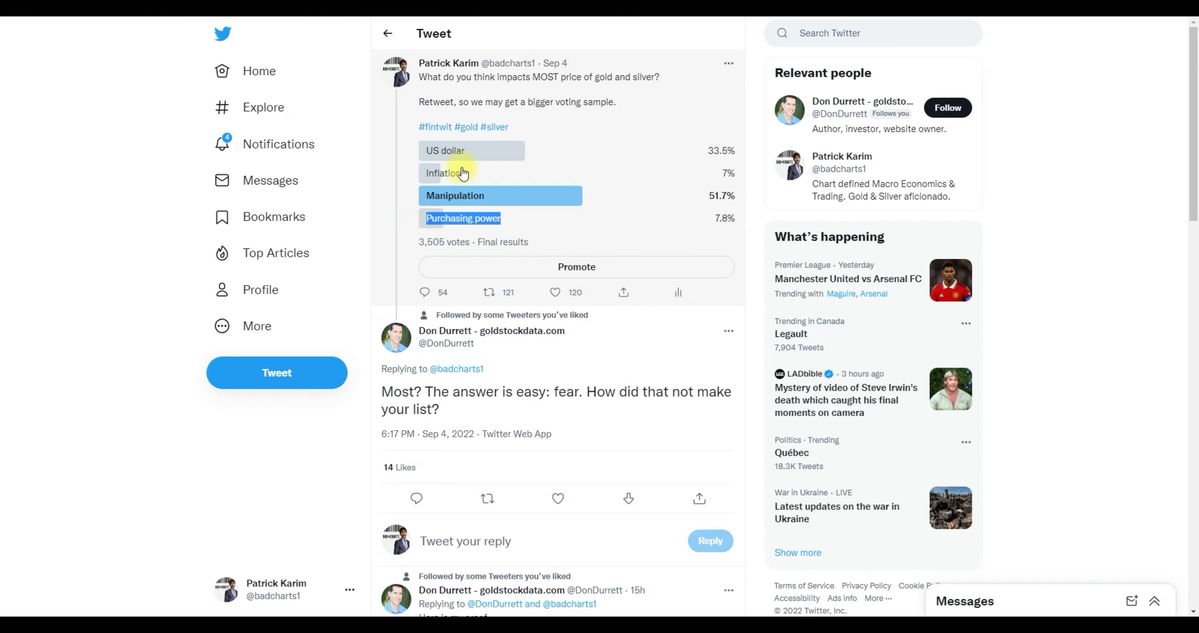
{"action": "left_click", "coordinate": [428, 152]}
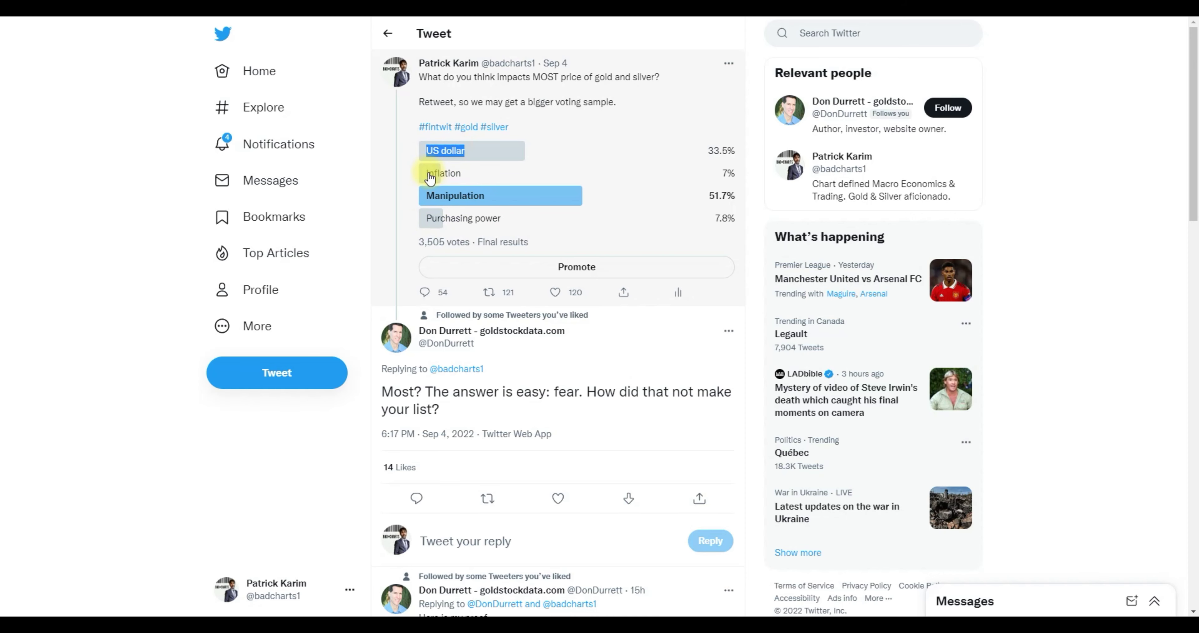
{"action": "left_click_drag", "start_coordinate": [428, 176], "coordinate": [462, 178]}
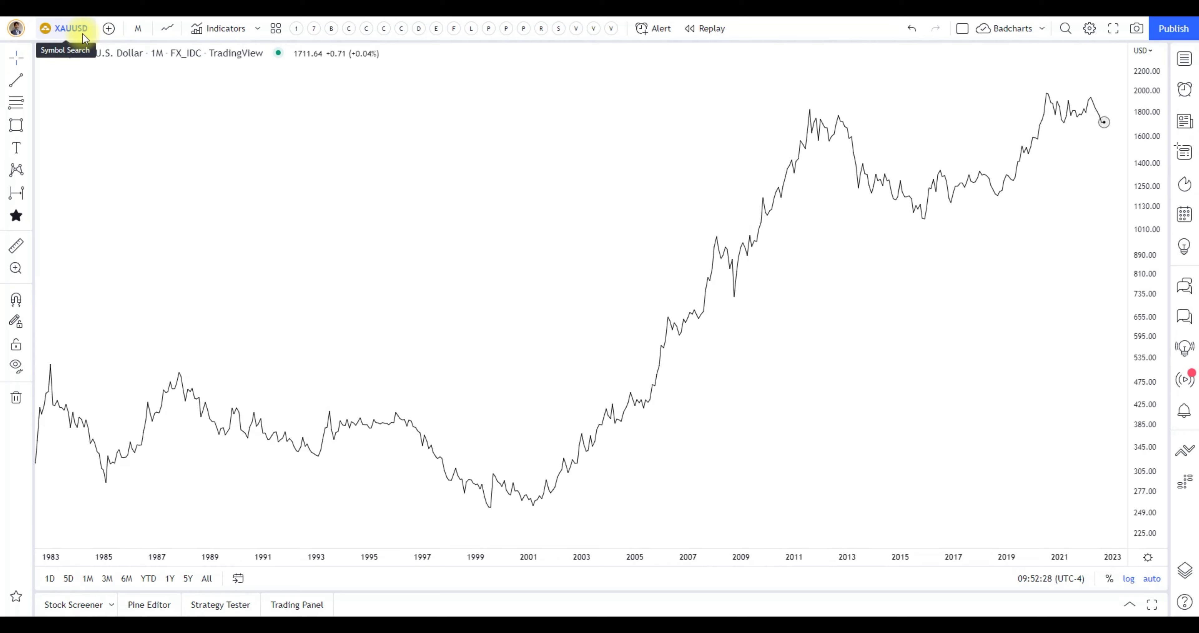
Step: Zoom out and search DXY, undoing the accidental switch of the main symbol away from gold
{"action": "scroll", "coordinate": [222, 176], "scroll_direction": "down", "scroll_amount": 5}
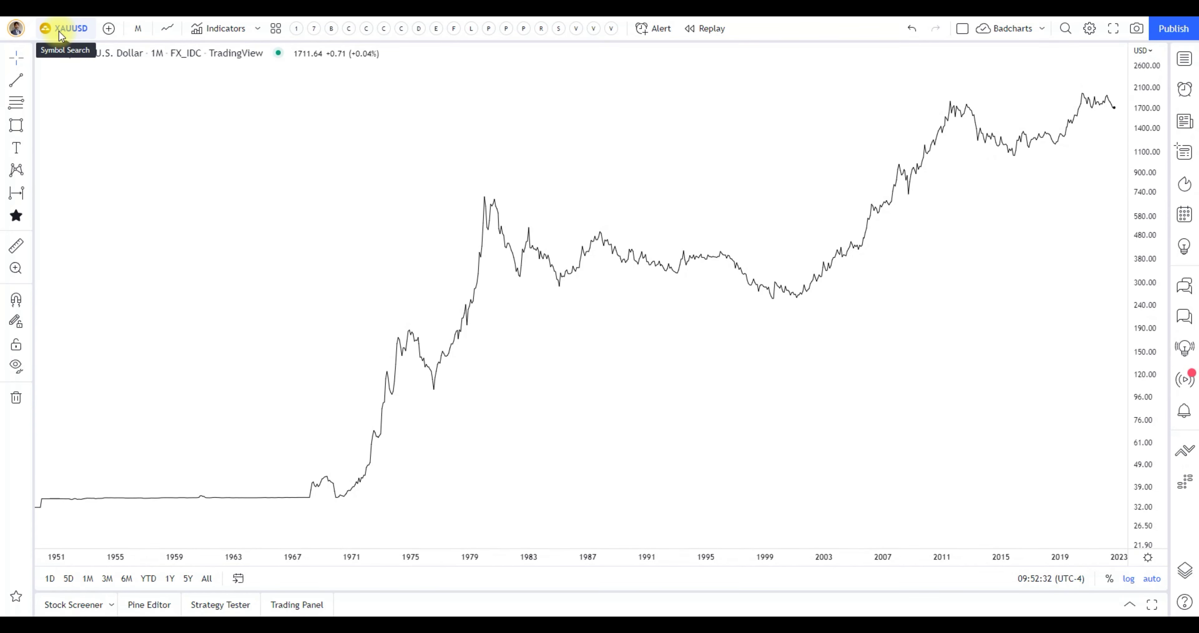
{"action": "left_click", "coordinate": [108, 29]}
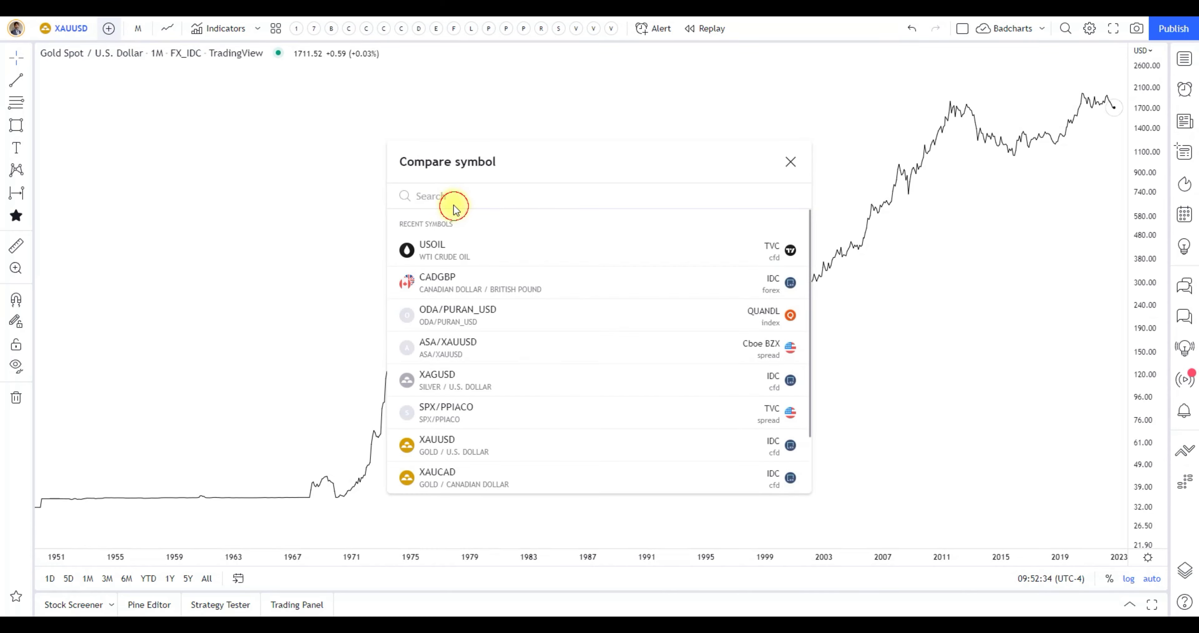
{"action": "type", "text": "DXY"}
{"action": "key", "text": "Down"}
{"action": "key", "text": "Down"}
{"action": "key", "text": "Down"}
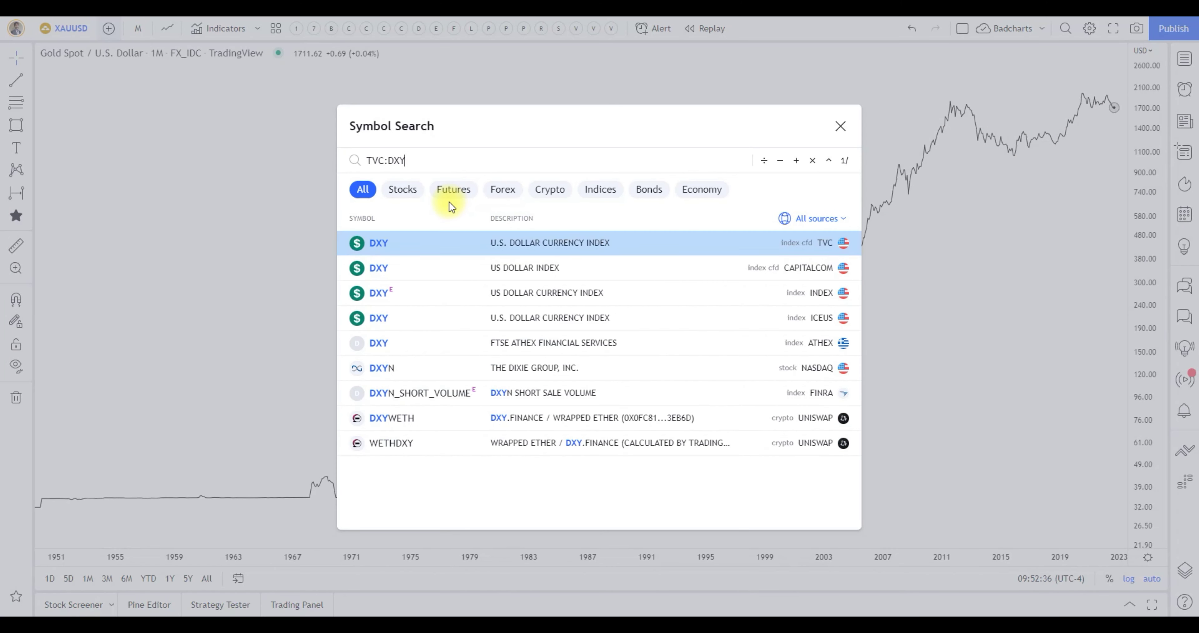
{"action": "key", "text": "Return"}
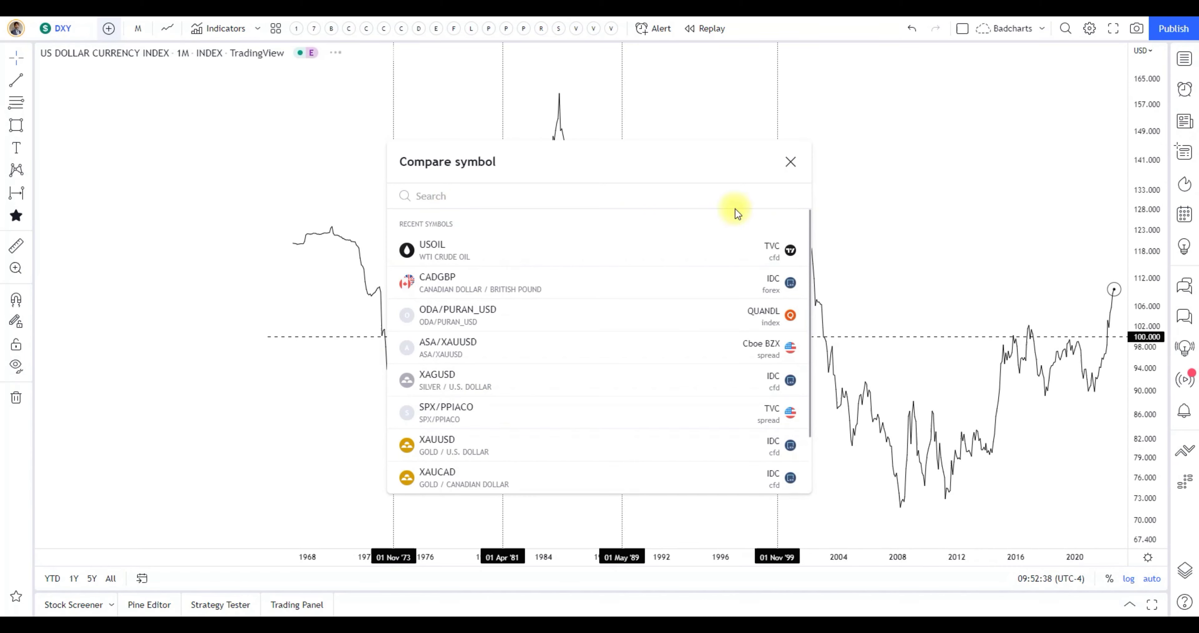
{"action": "key", "text": "ctrl+z"}
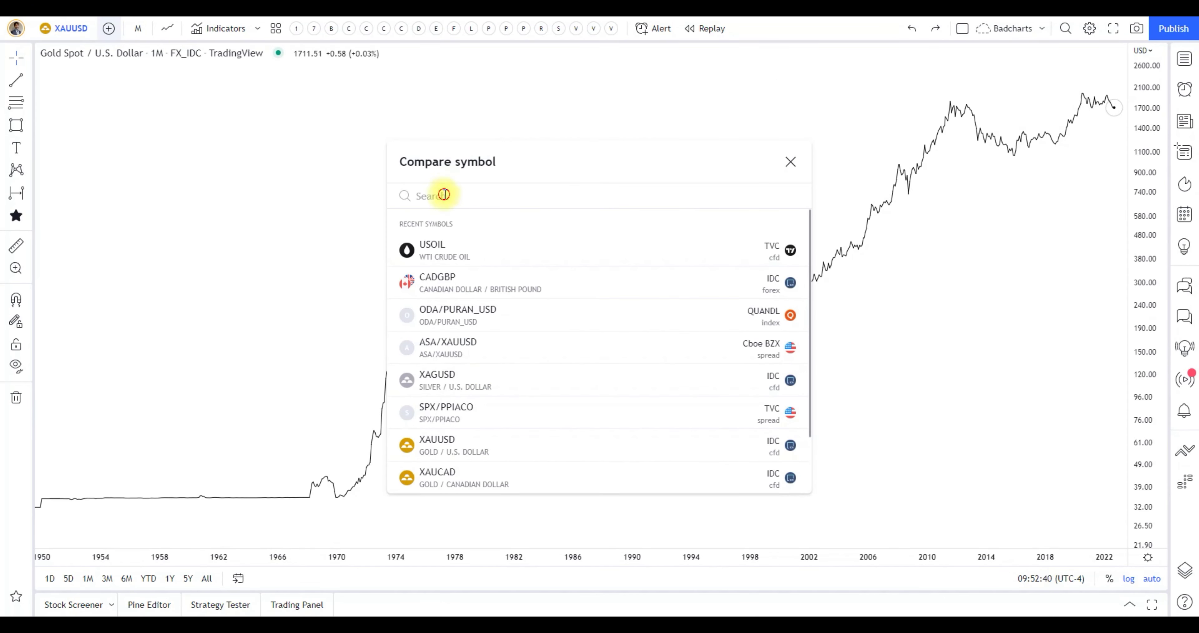
Step: Add DXY as a compare overlay on the gold chart and squeeze gold's price scale
{"action": "type", "text": "DXY"}
{"action": "key", "text": "Down"}
{"action": "key", "text": "Down"}
{"action": "key", "text": "Down"}
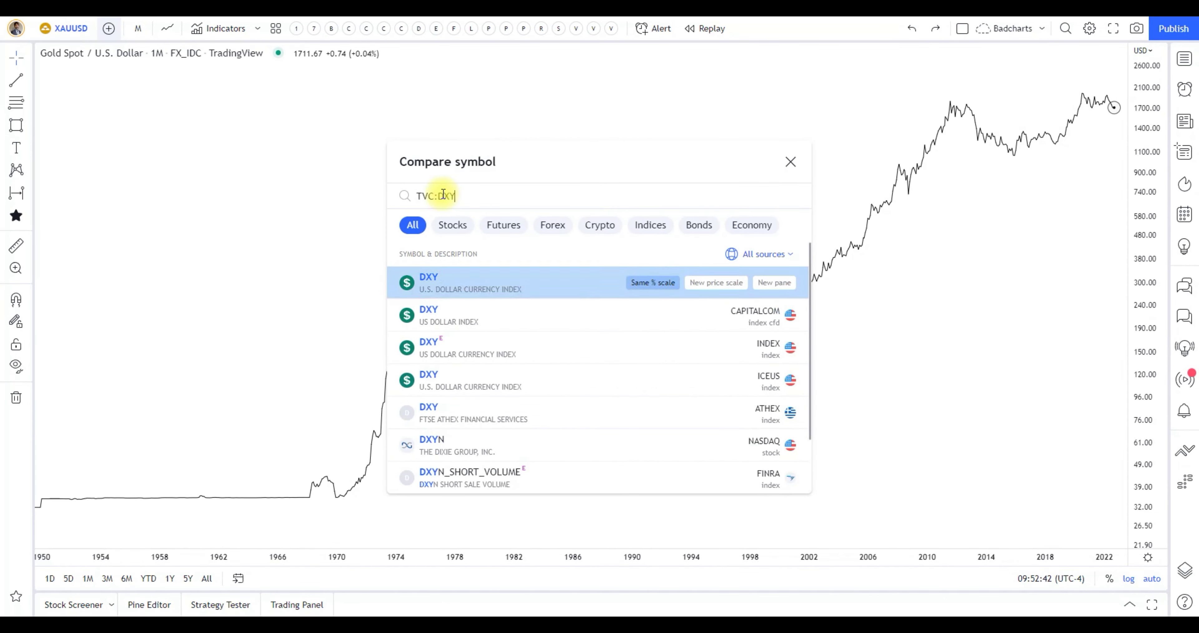
{"action": "key", "text": "Return"}
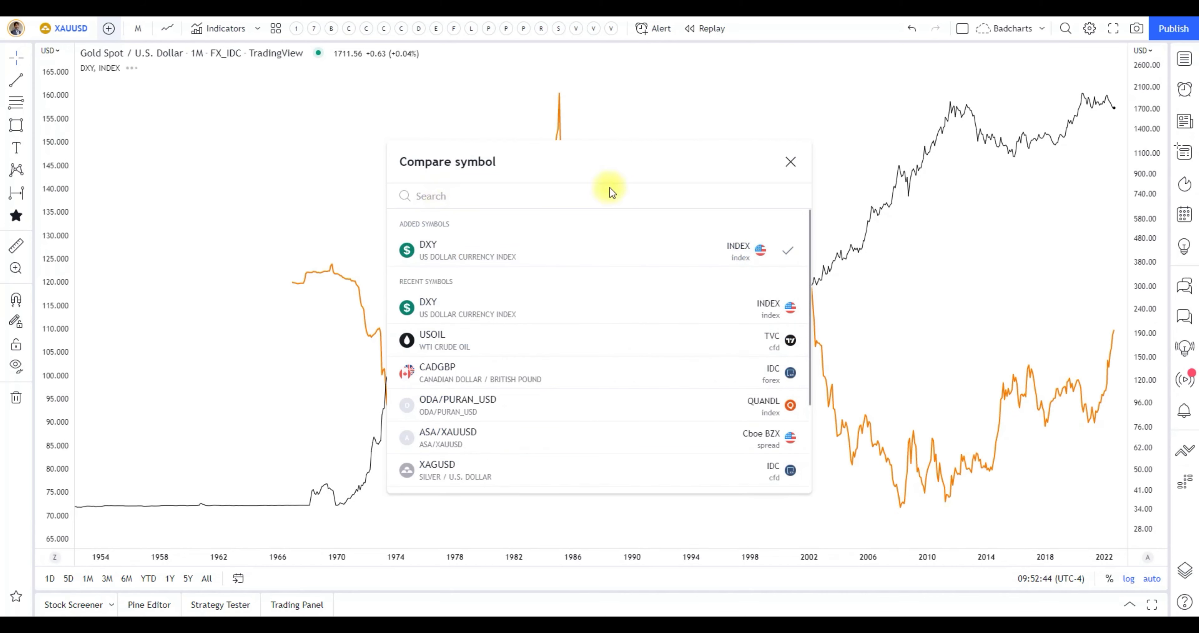
{"action": "left_click", "coordinate": [790, 162]}
{"action": "left_click_drag", "start_coordinate": [1142, 278], "coordinate": [1143, 286]}
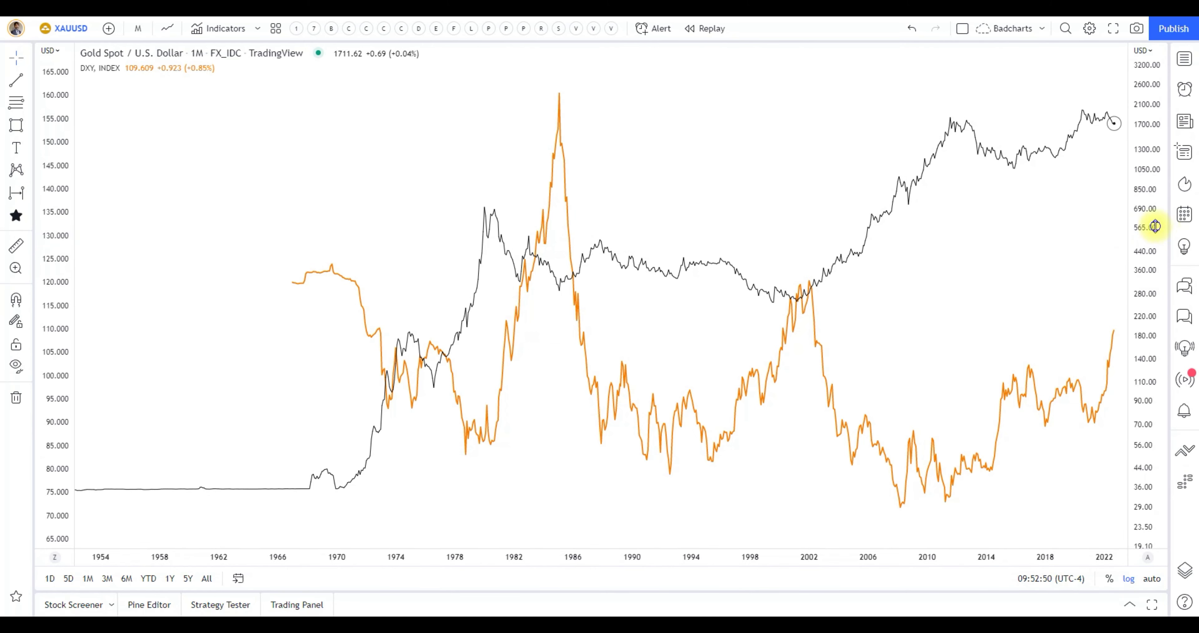
Step: Set scaling to the price chart only and invert gold's price scale
{"action": "right_click", "coordinate": [1136, 229]}
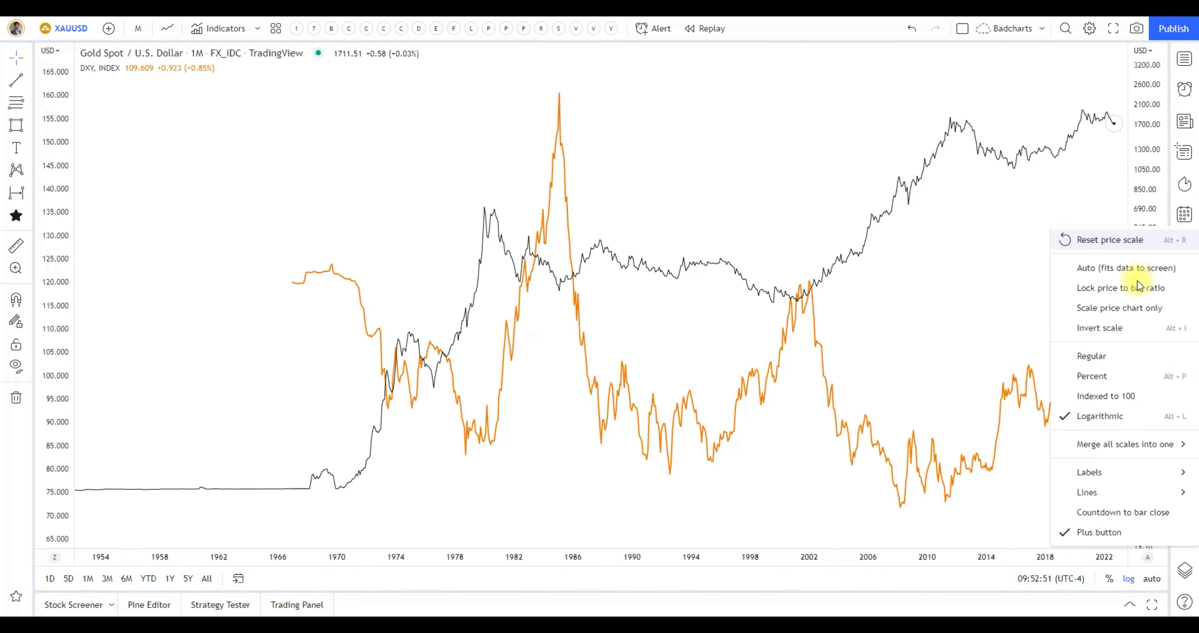
{"action": "left_click", "coordinate": [1108, 313]}
{"action": "right_click", "coordinate": [1135, 310]}
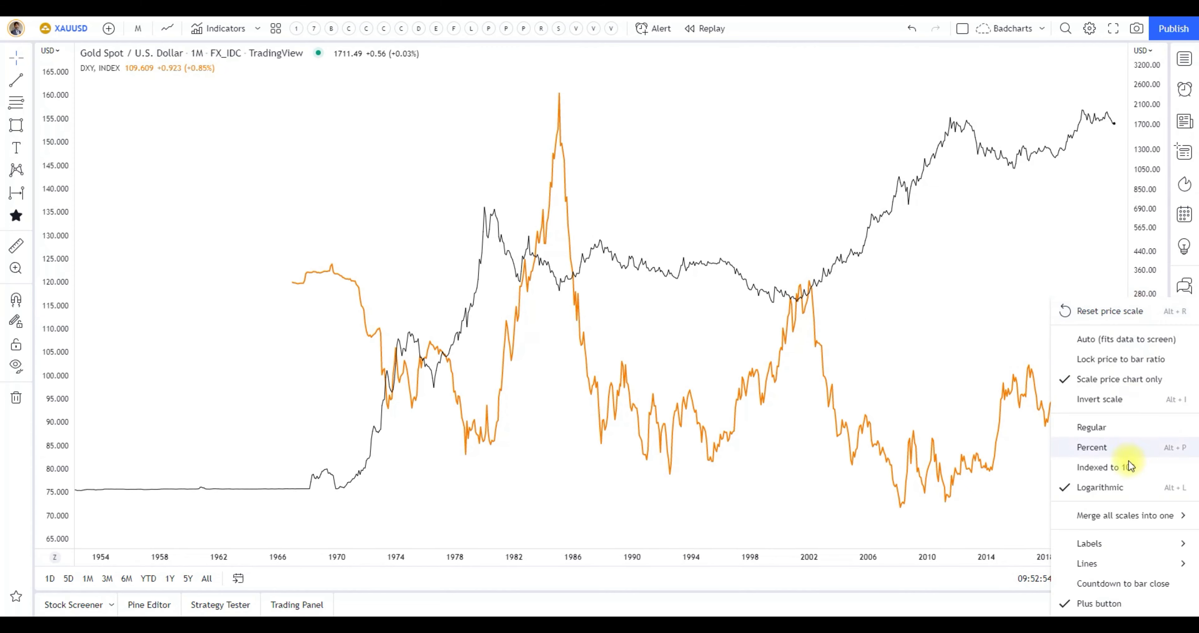
{"action": "left_click", "coordinate": [1108, 400]}
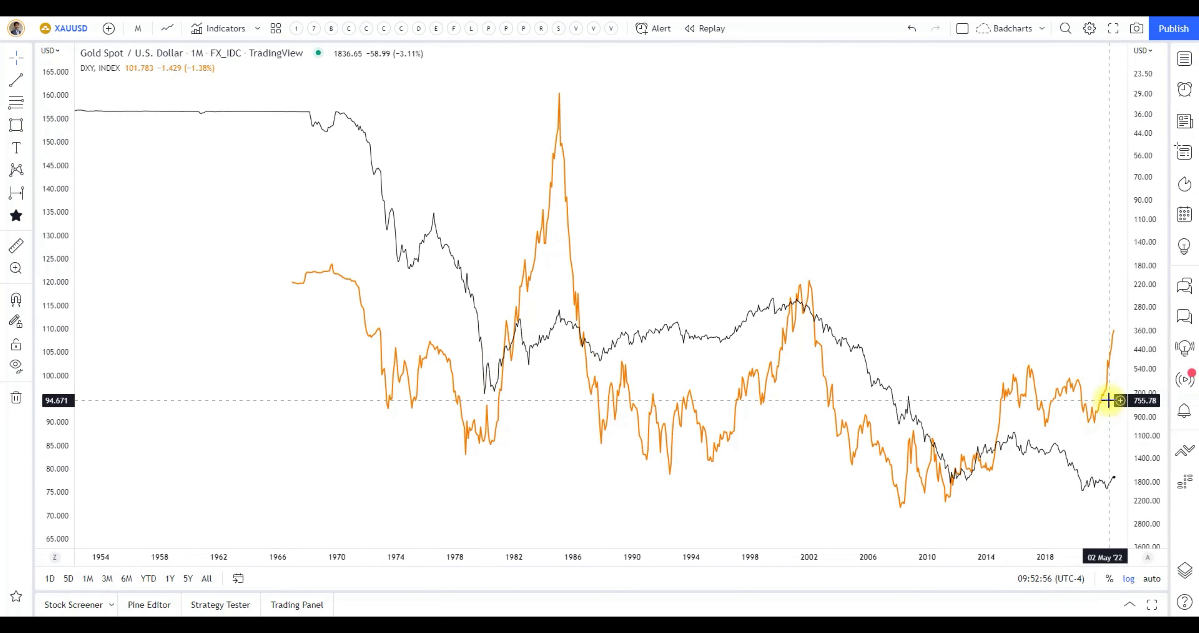
Step: Rescale the DXY and gold axes and shift the gold line until it aligns with DXY
{"action": "left_click_drag", "start_coordinate": [996, 270], "coordinate": [918, 256]}
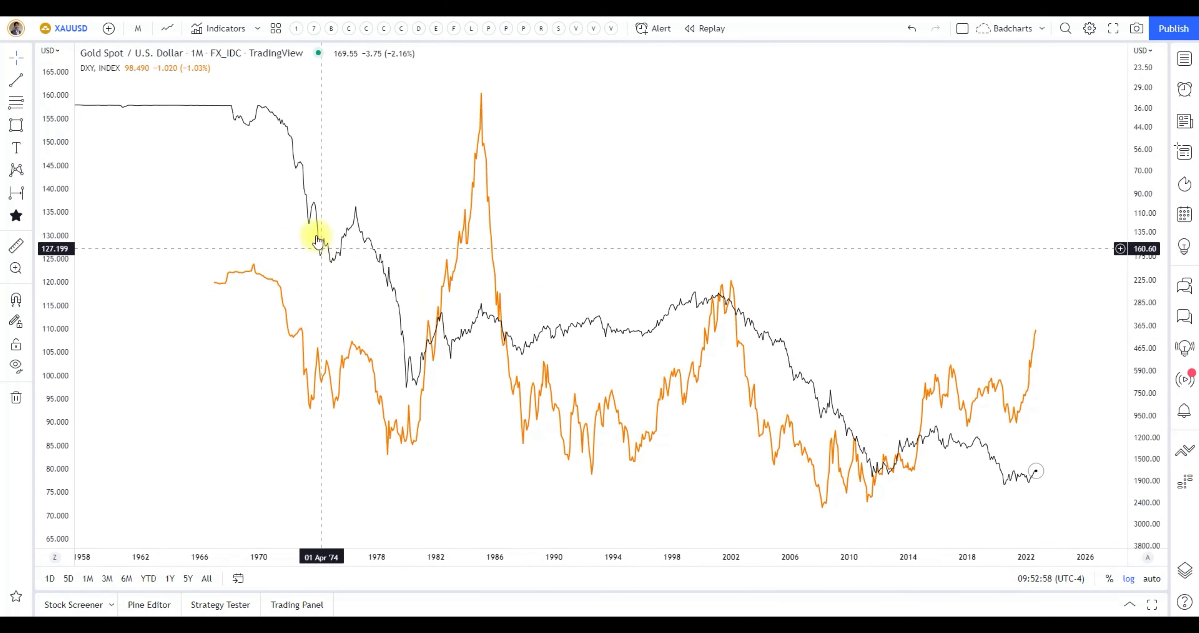
{"action": "mouse_move", "coordinate": [67, 189]}
{"action": "left_mouse_down"}
{"action": "mouse_move", "coordinate": [59, 242]}
{"action": "mouse_move", "coordinate": [77, 201]}
{"action": "left_mouse_up"}
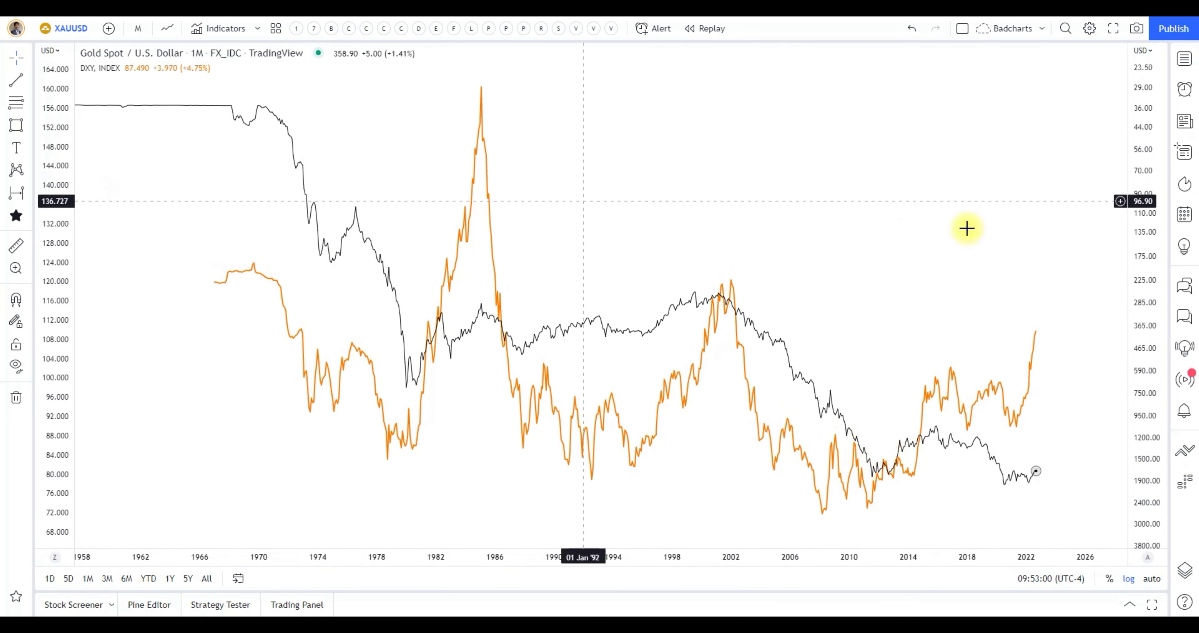
{"action": "mouse_move", "coordinate": [1144, 251]}
{"action": "left_mouse_down"}
{"action": "mouse_move", "coordinate": [1151, 312]}
{"action": "mouse_move", "coordinate": [1150, 245]}
{"action": "mouse_move", "coordinate": [1149, 260]}
{"action": "left_mouse_up"}
{"action": "left_click_drag", "start_coordinate": [585, 326], "coordinate": [586, 464]}
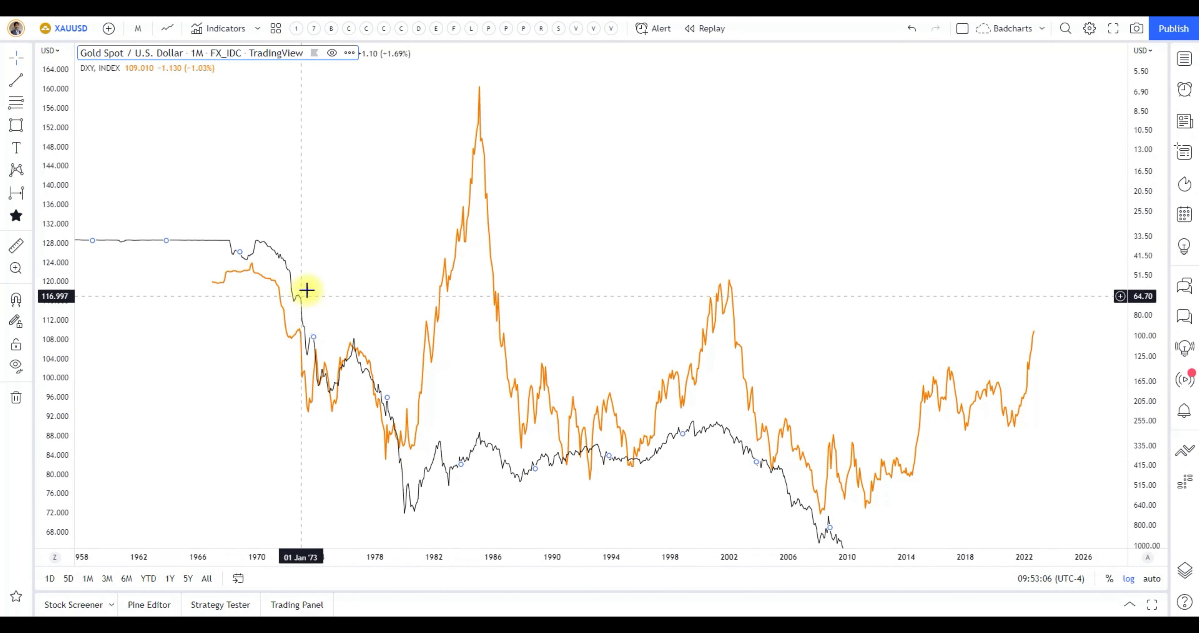
{"action": "left_click_drag", "start_coordinate": [448, 464], "coordinate": [461, 407]}
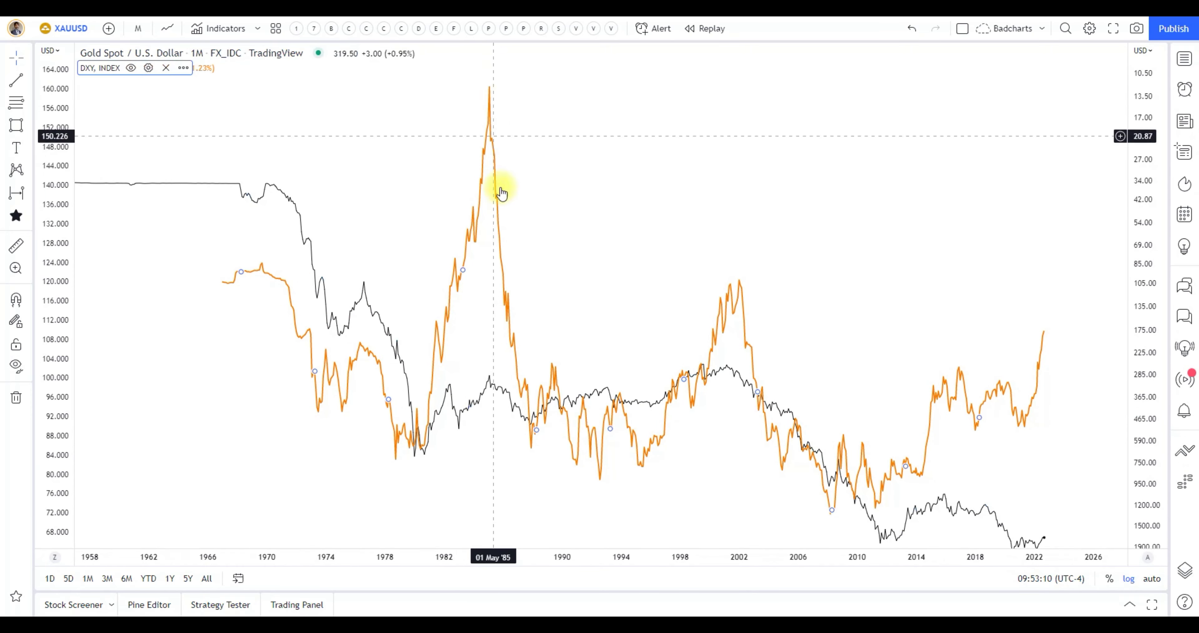
{"action": "left_click", "coordinate": [496, 386]}
{"action": "left_click_drag", "start_coordinate": [496, 386], "coordinate": [498, 376]}
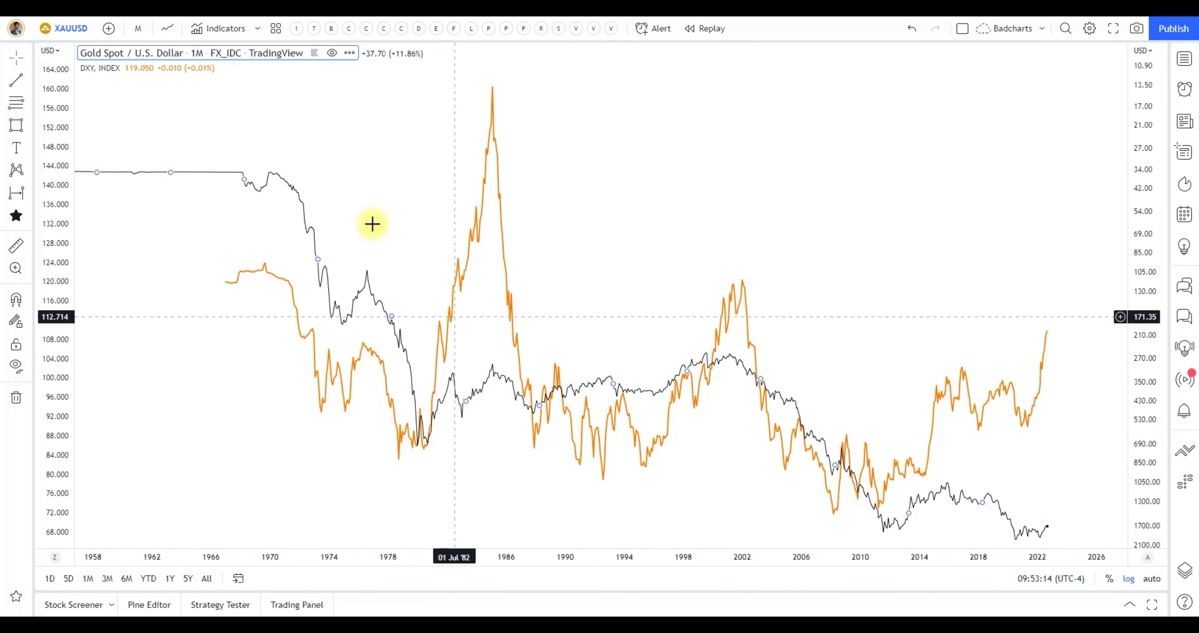
{"action": "left_click_drag", "start_coordinate": [499, 382], "coordinate": [495, 336]}
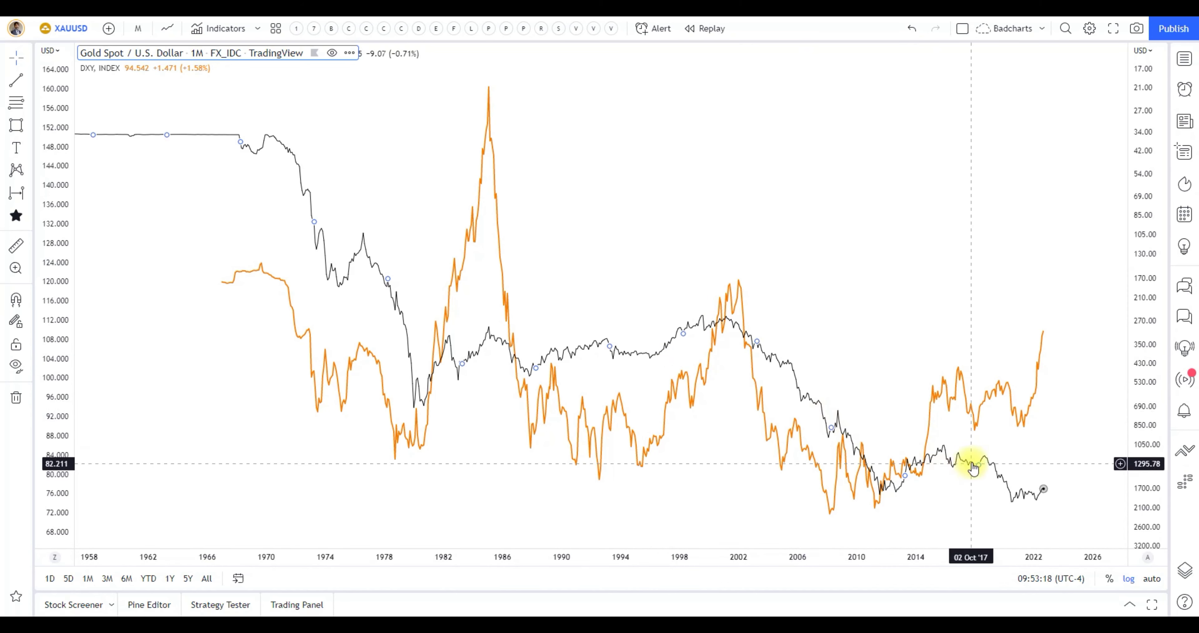
{"action": "mouse_move", "coordinate": [970, 460]}
{"action": "left_mouse_down"}
{"action": "mouse_move", "coordinate": [990, 407]}
{"action": "mouse_move", "coordinate": [971, 448]}
{"action": "mouse_move", "coordinate": [981, 454]}
{"action": "left_mouse_up"}
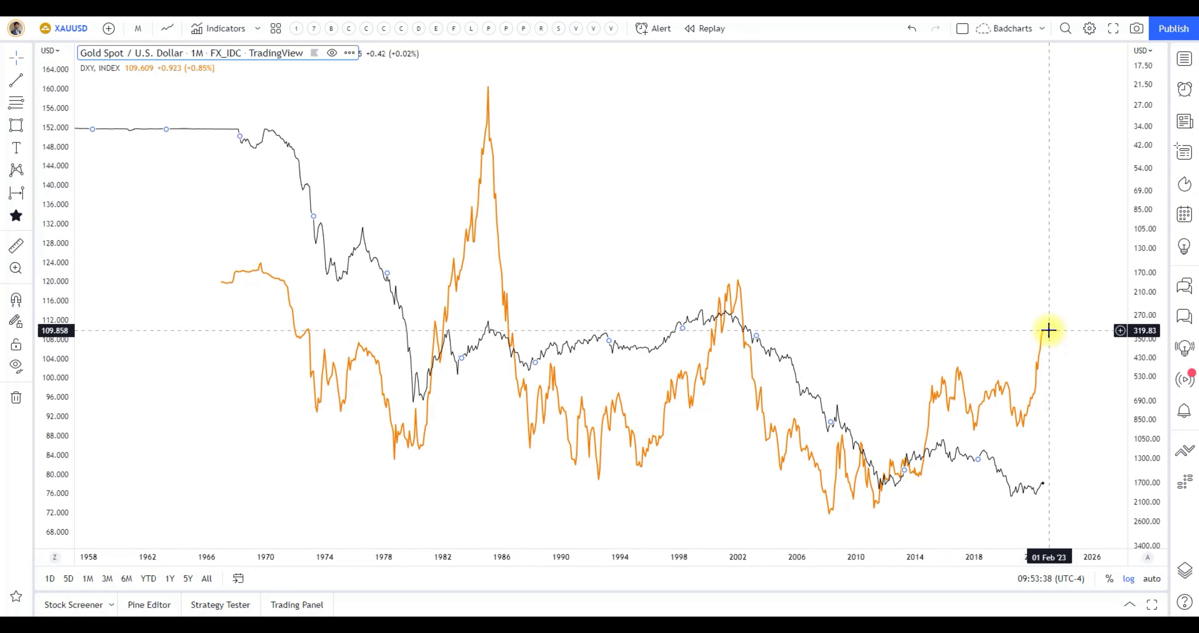
Step: Swap the DXY overlay's symbol for USIRYY (US inflation rate YoY) and compress its percent scale
{"action": "mouse_move", "coordinate": [84, 69]}
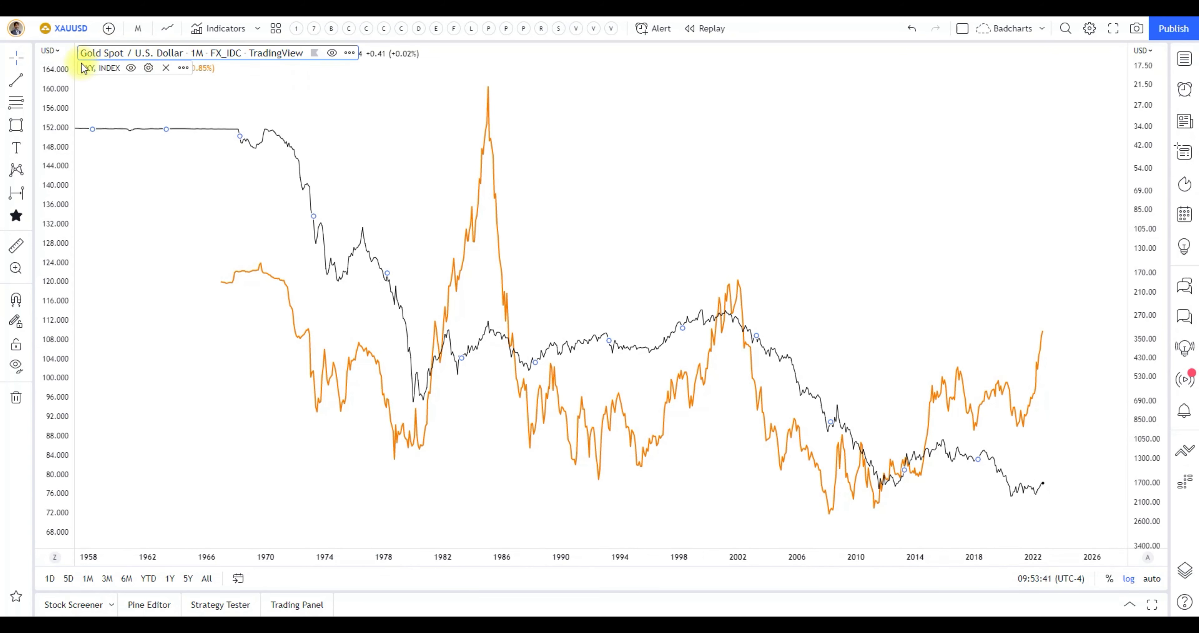
{"action": "left_click", "coordinate": [149, 68]}
{"action": "left_click", "coordinate": [557, 310]}
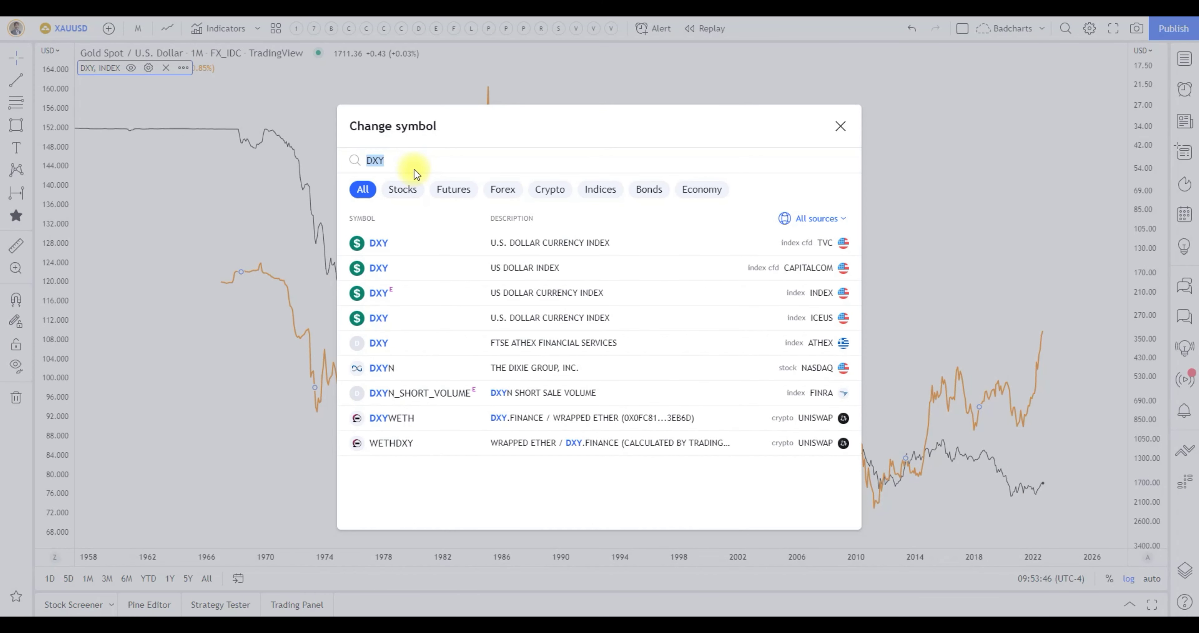
{"action": "type", "text": "INFLATION"}
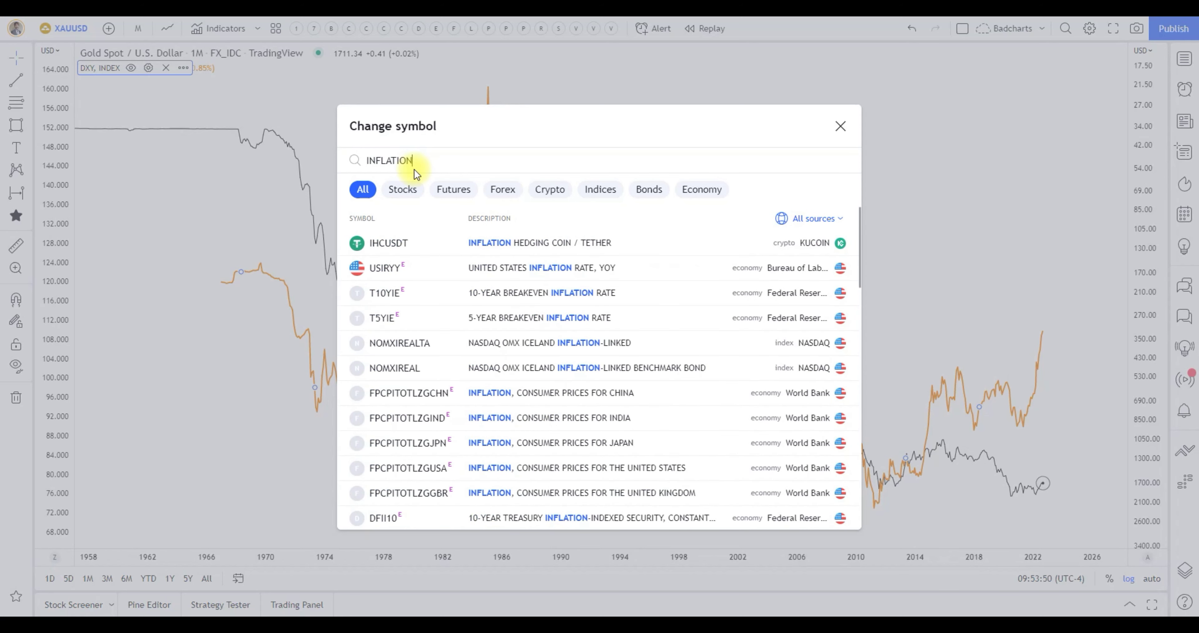
{"action": "left_click", "coordinate": [460, 277]}
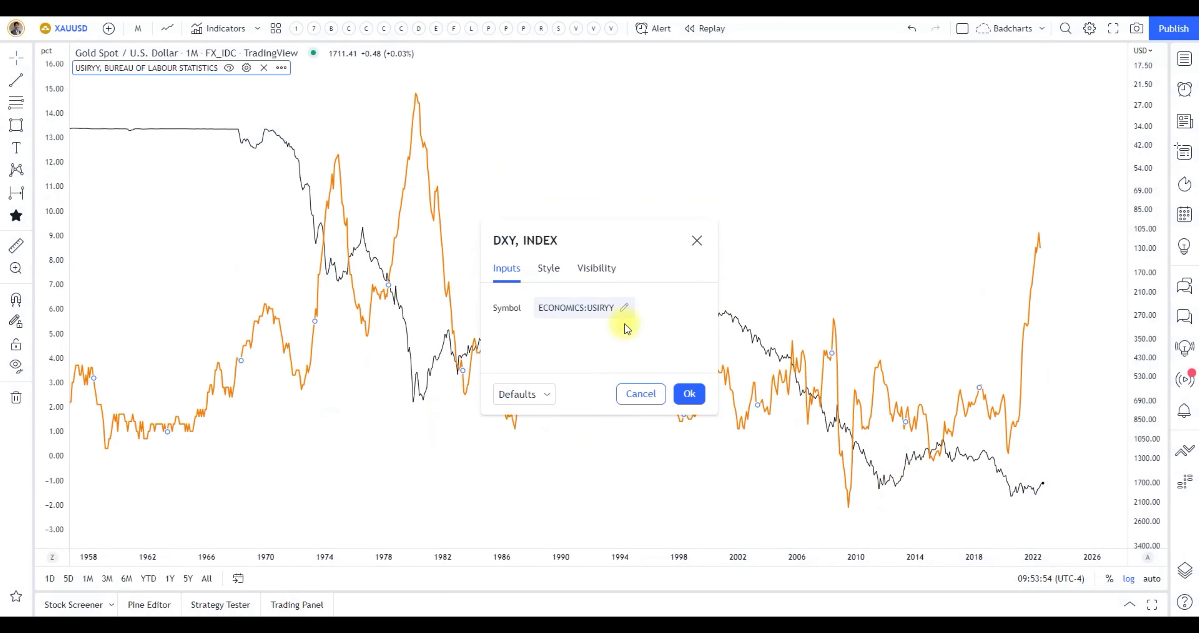
{"action": "left_click", "coordinate": [688, 393]}
{"action": "left_click_drag", "start_coordinate": [61, 260], "coordinate": [171, 396]}
Step: Turn off gold's inverted scale, compress the percent scale further and lower the inflation line
{"action": "right_click", "coordinate": [1164, 300]}
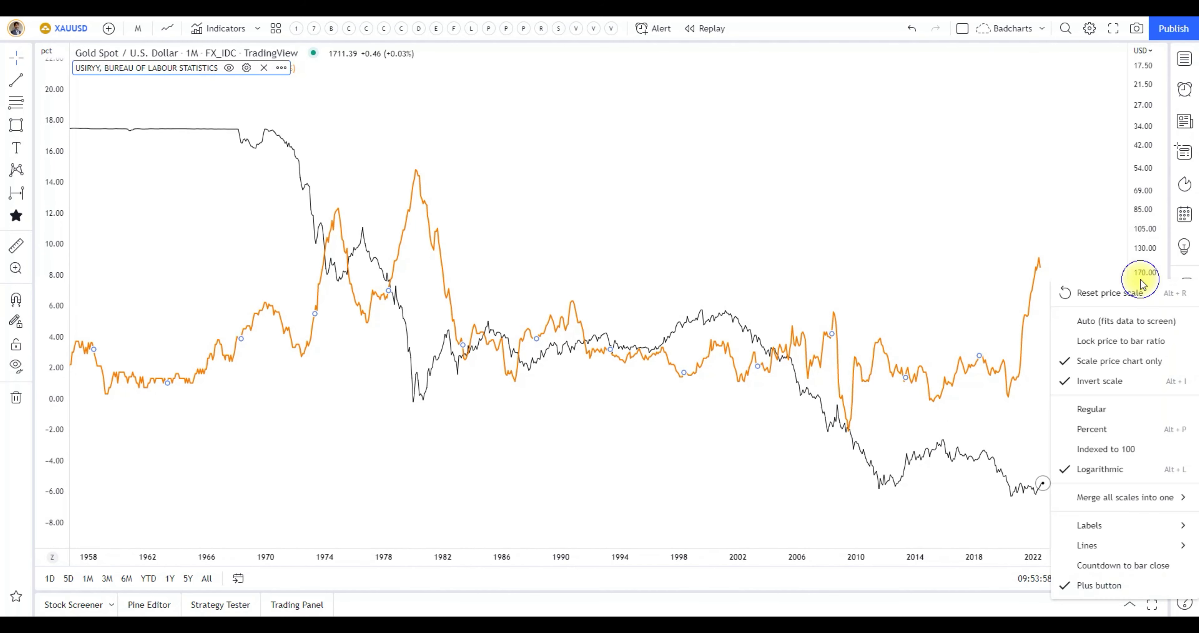
{"action": "left_click", "coordinate": [1102, 382]}
{"action": "left_click_drag", "start_coordinate": [57, 248], "coordinate": [102, 270]}
{"action": "left_click_drag", "start_coordinate": [303, 343], "coordinate": [637, 365]}
{"action": "left_click", "coordinate": [312, 402]}
{"action": "left_click", "coordinate": [687, 439]}
Step: Pan and shift the chart until the gold line overlaps the inflation curve through 1984–2004
{"action": "left_click_drag", "start_coordinate": [564, 437], "coordinate": [321, 262]}
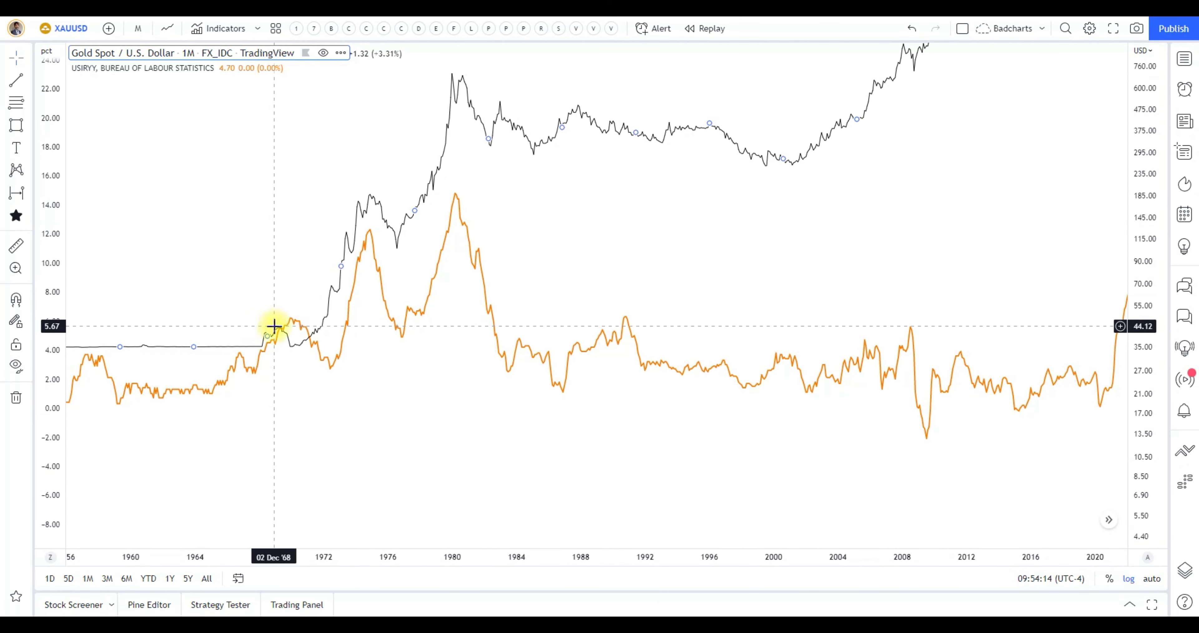
{"action": "left_click", "coordinate": [288, 327]}
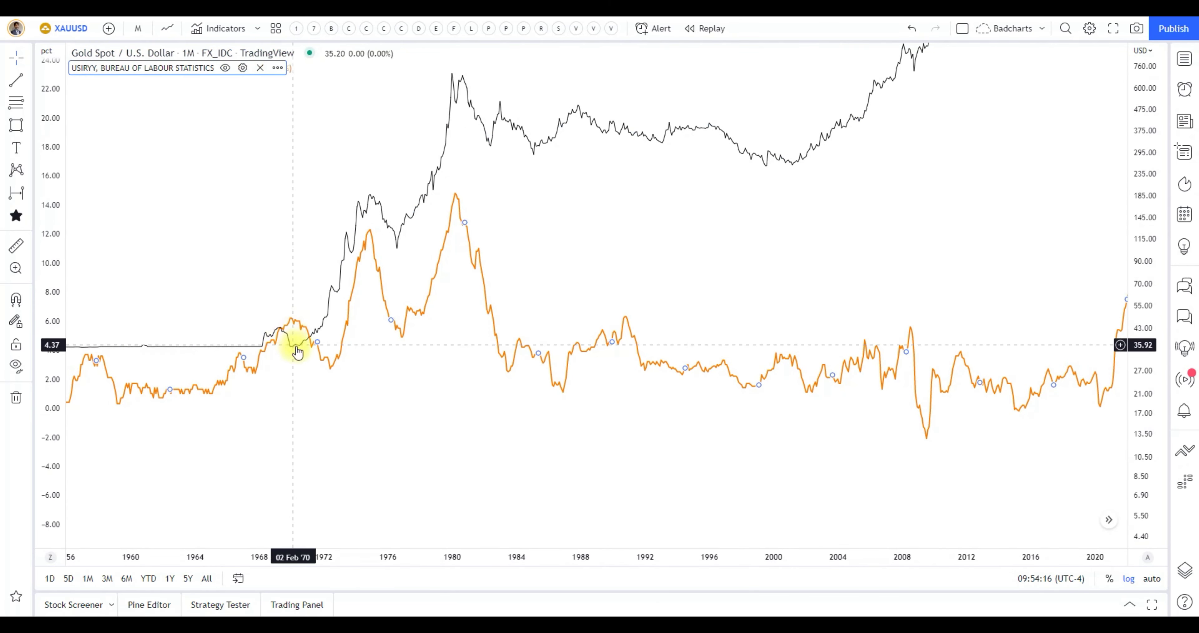
{"action": "left_click_drag", "start_coordinate": [316, 335], "coordinate": [348, 334]}
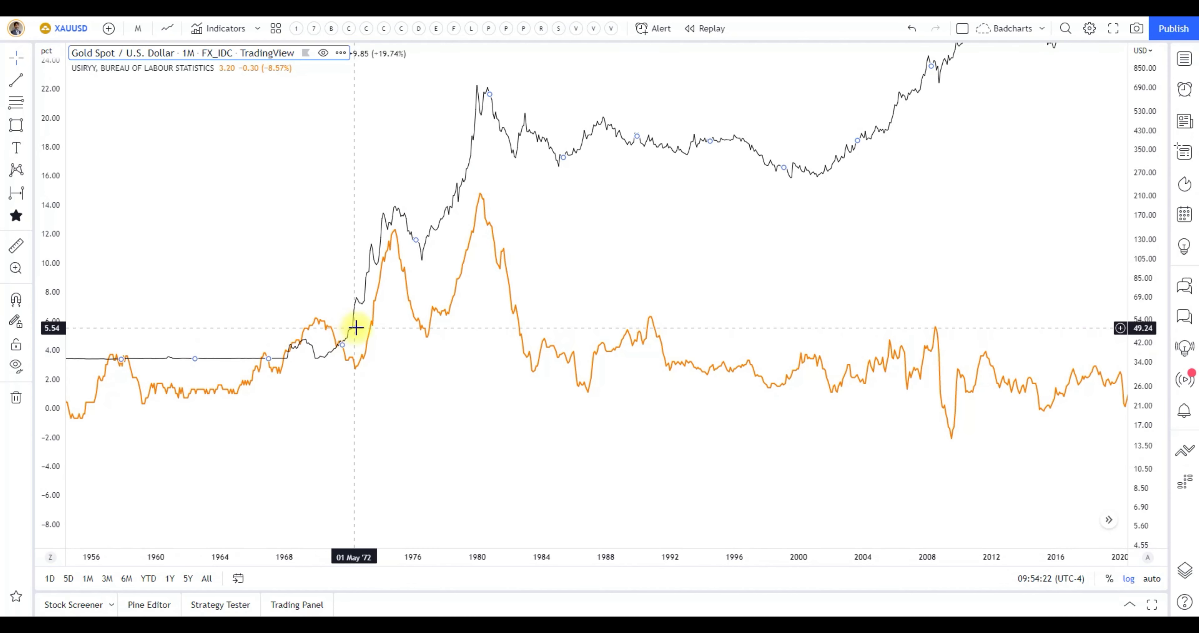
{"action": "left_click_drag", "start_coordinate": [347, 336], "coordinate": [340, 383]}
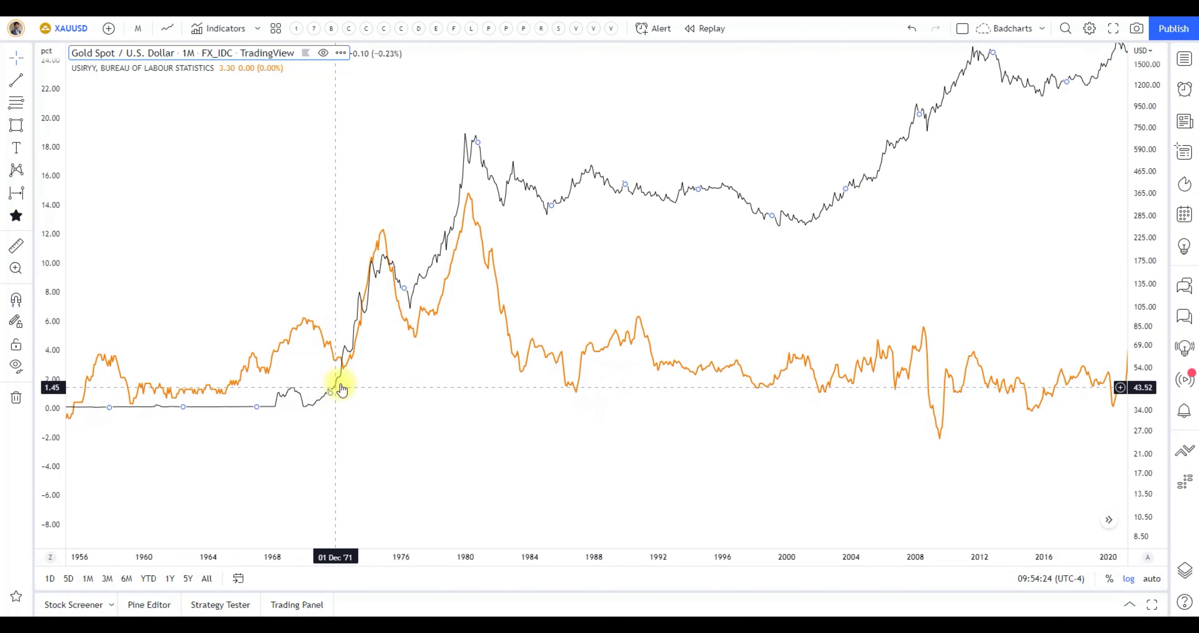
{"action": "left_click_drag", "start_coordinate": [420, 268], "coordinate": [401, 302]}
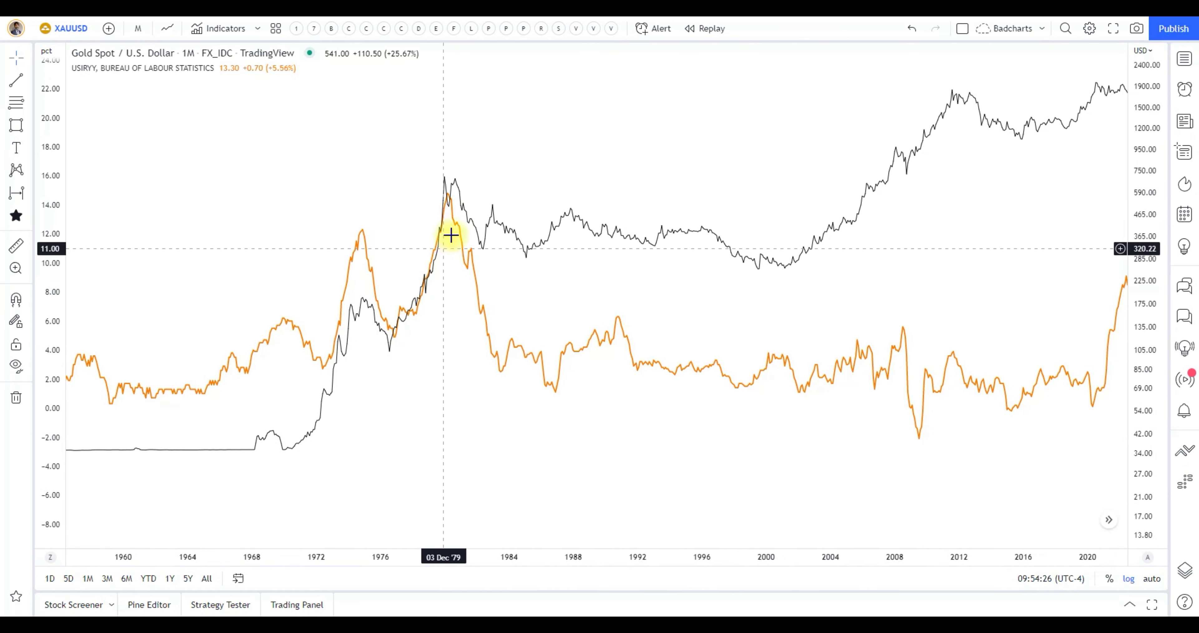
{"action": "left_click_drag", "start_coordinate": [484, 235], "coordinate": [315, 362]}
{"action": "left_click_drag", "start_coordinate": [425, 353], "coordinate": [454, 371]}
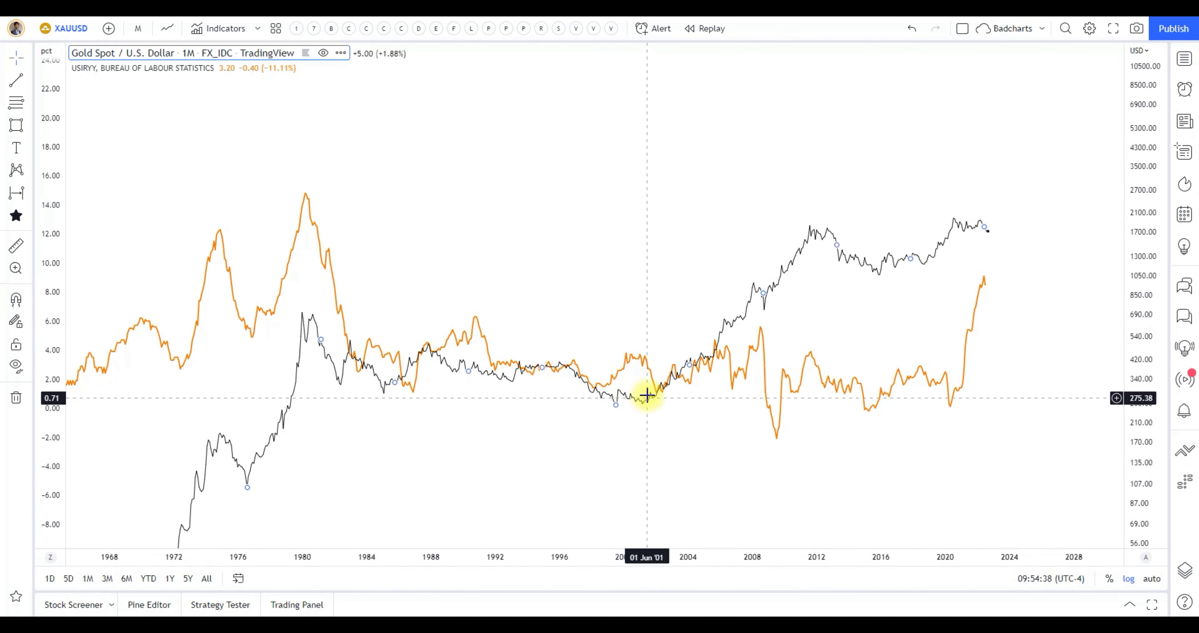
{"action": "left_click_drag", "start_coordinate": [652, 403], "coordinate": [649, 371]}
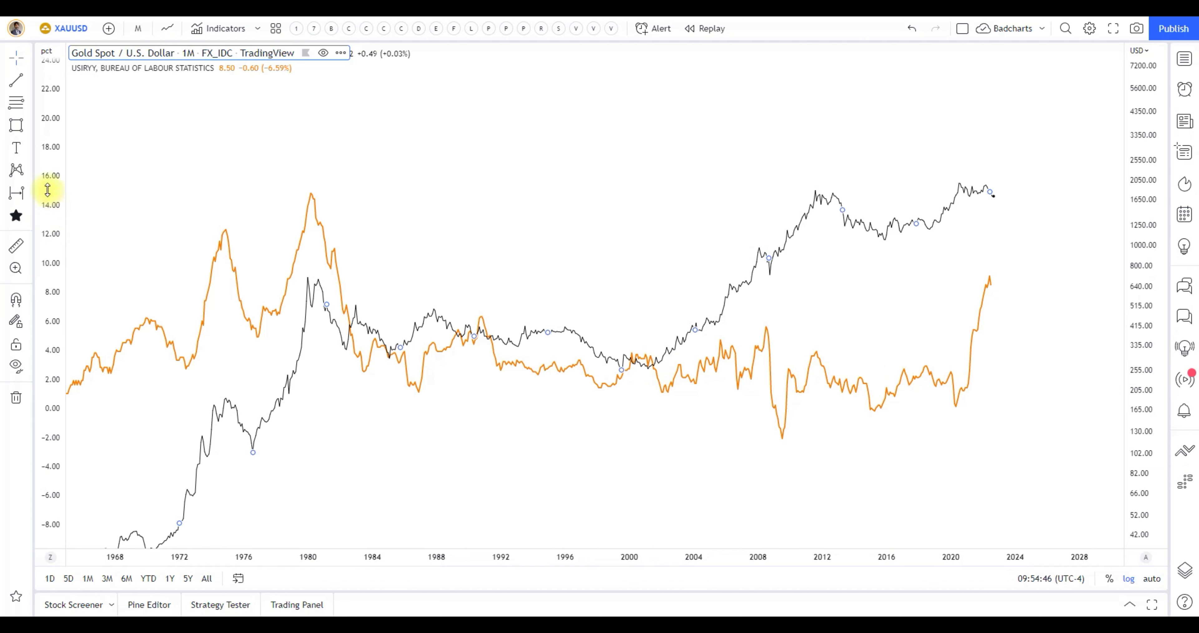
Step: Mark May 2001 with a vertical line
{"action": "left_click", "coordinate": [20, 80]}
{"action": "left_click", "coordinate": [89, 281]}
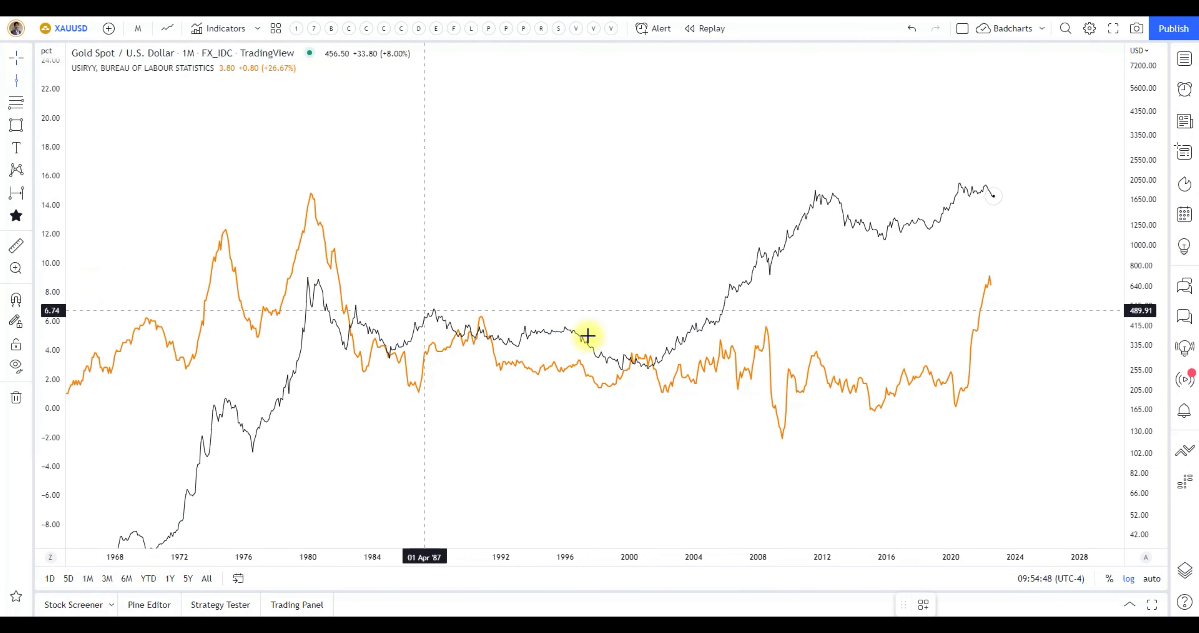
{"action": "left_click", "coordinate": [654, 372]}
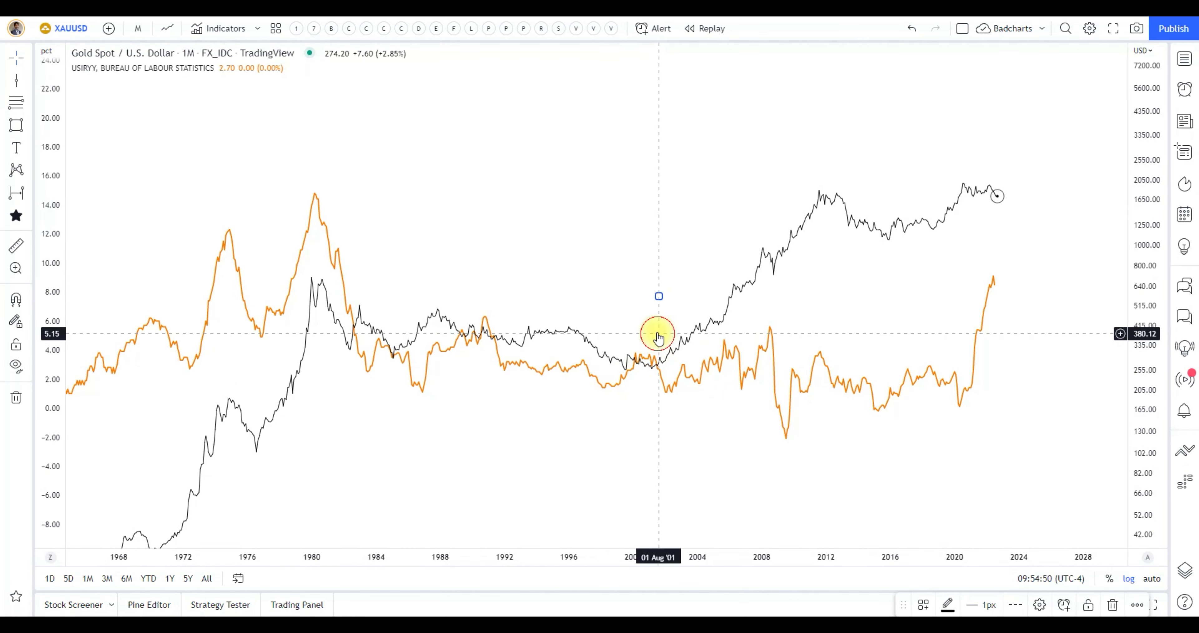
Step: Draw a dashed trend line along gold's 2000s rise, anchored at the 2001 low
{"action": "left_click", "coordinate": [30, 78]}
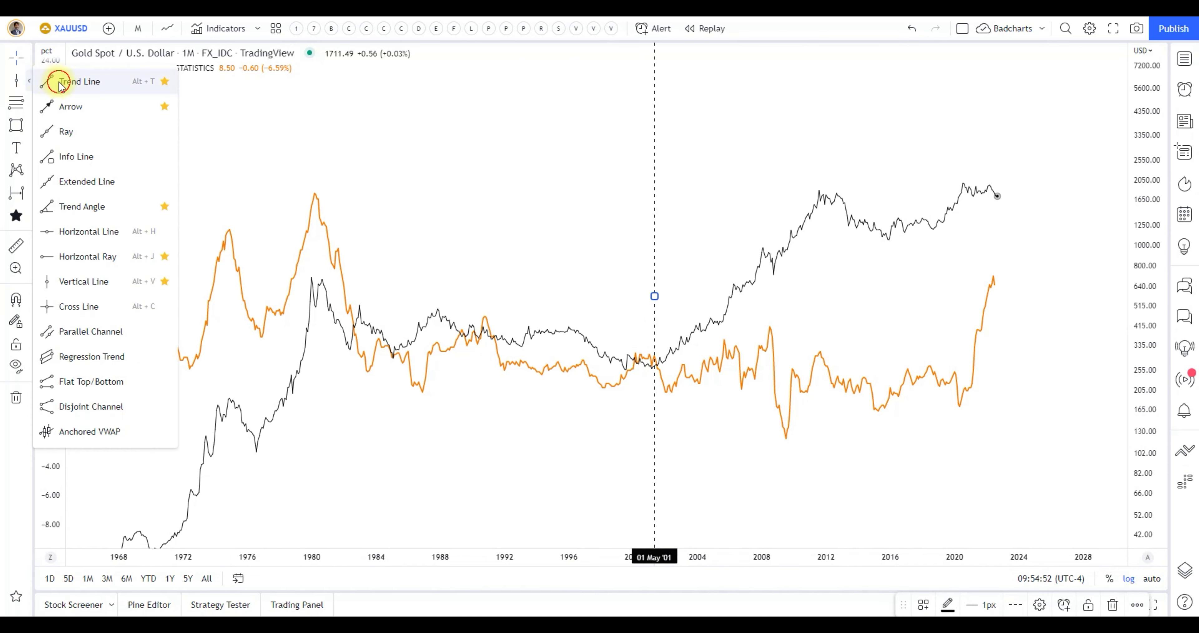
{"action": "left_click", "coordinate": [60, 84]}
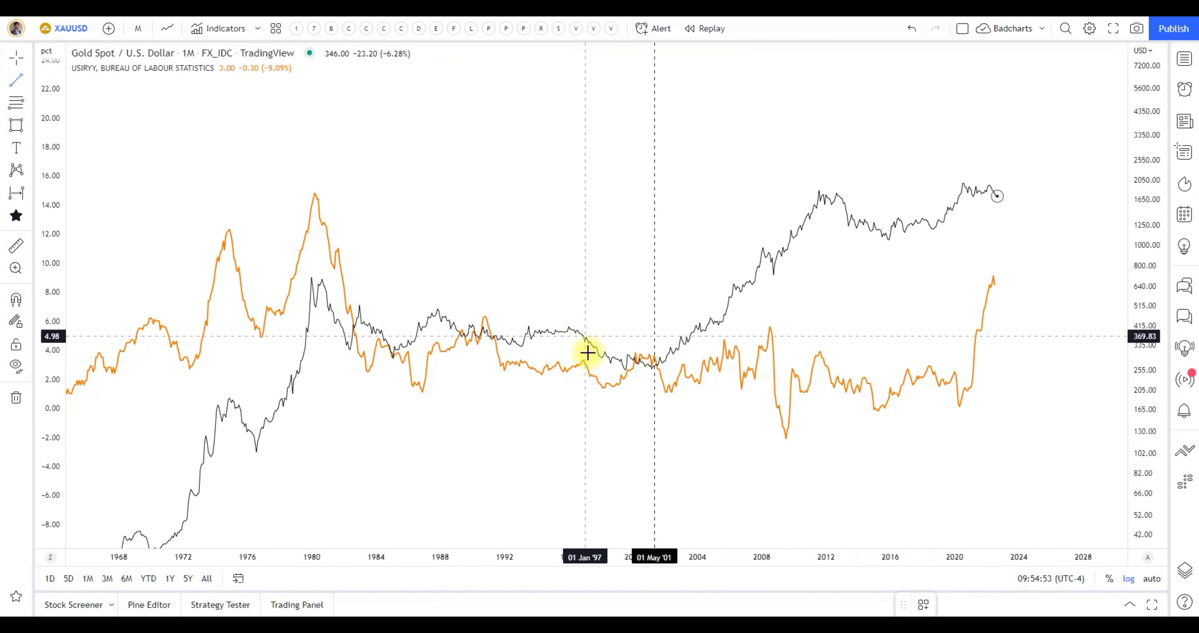
{"action": "left_click", "coordinate": [674, 355]}
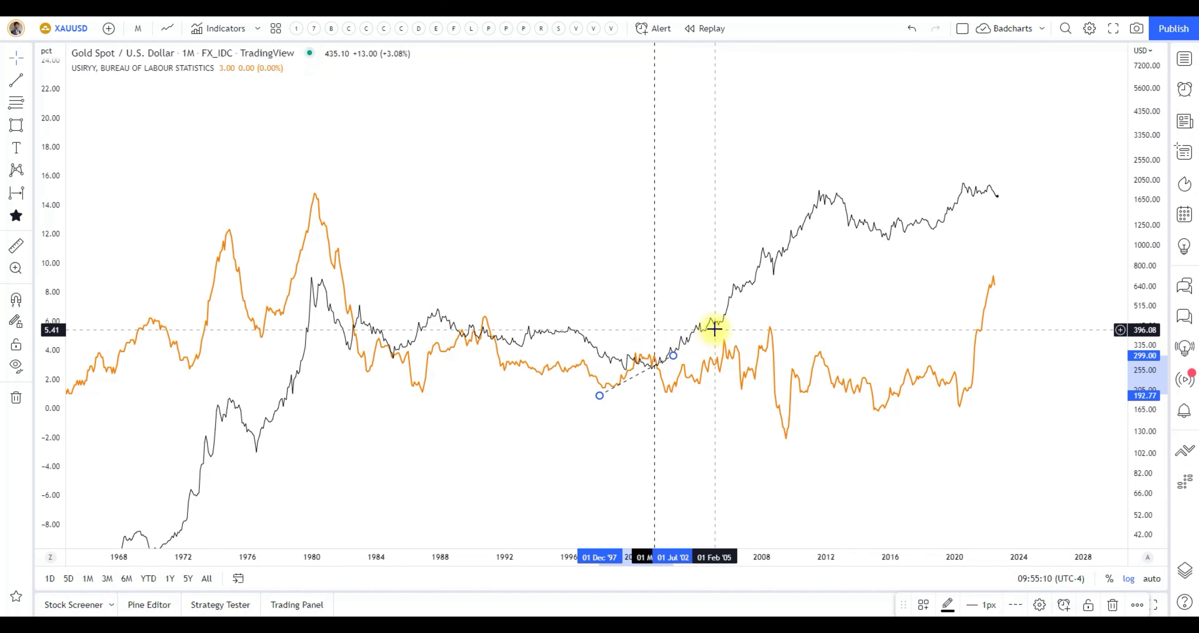
{"action": "left_click_drag", "start_coordinate": [715, 321], "coordinate": [716, 366]}
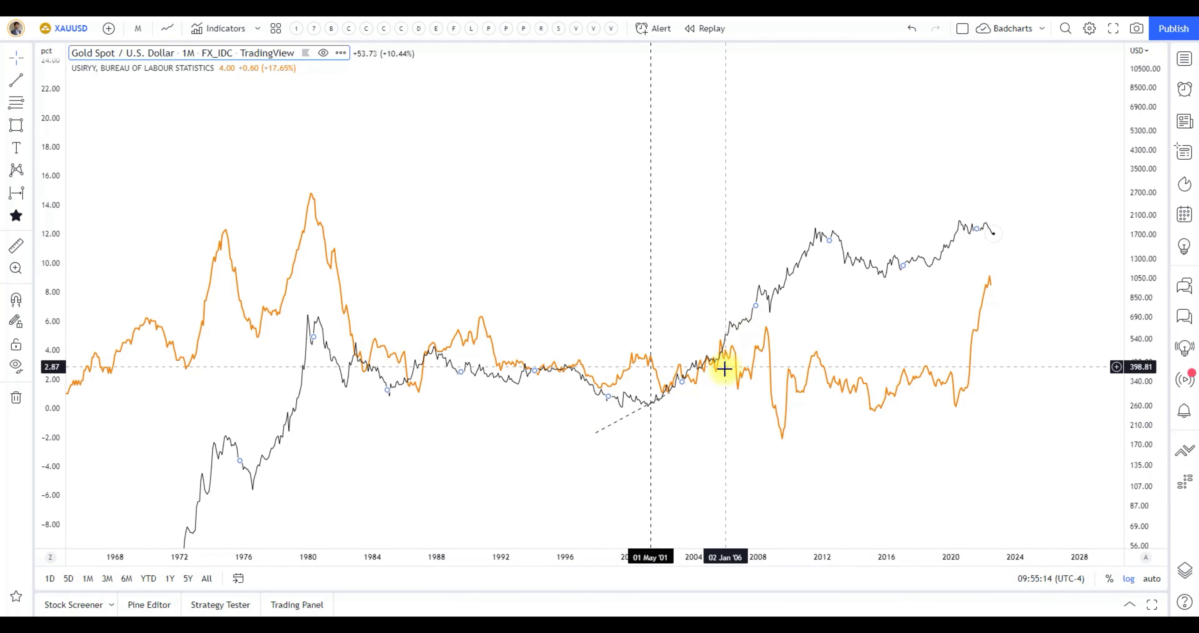
{"action": "left_click", "coordinate": [17, 82]}
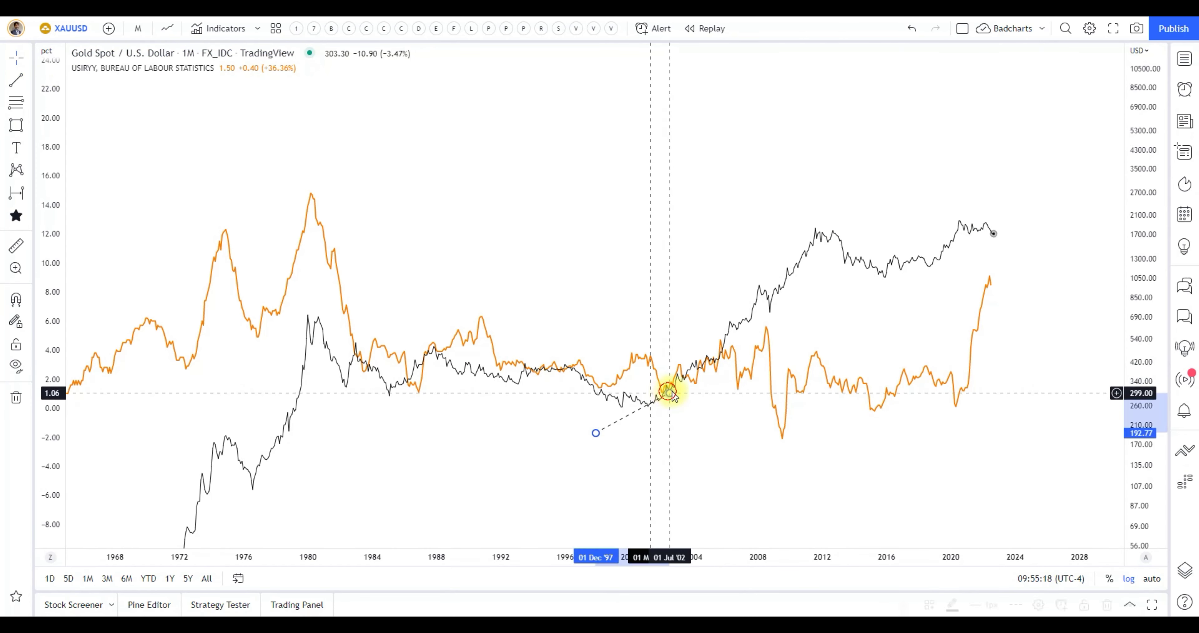
{"action": "left_click", "coordinate": [778, 343]}
{"action": "left_click_drag", "start_coordinate": [596, 434], "coordinate": [656, 400]}
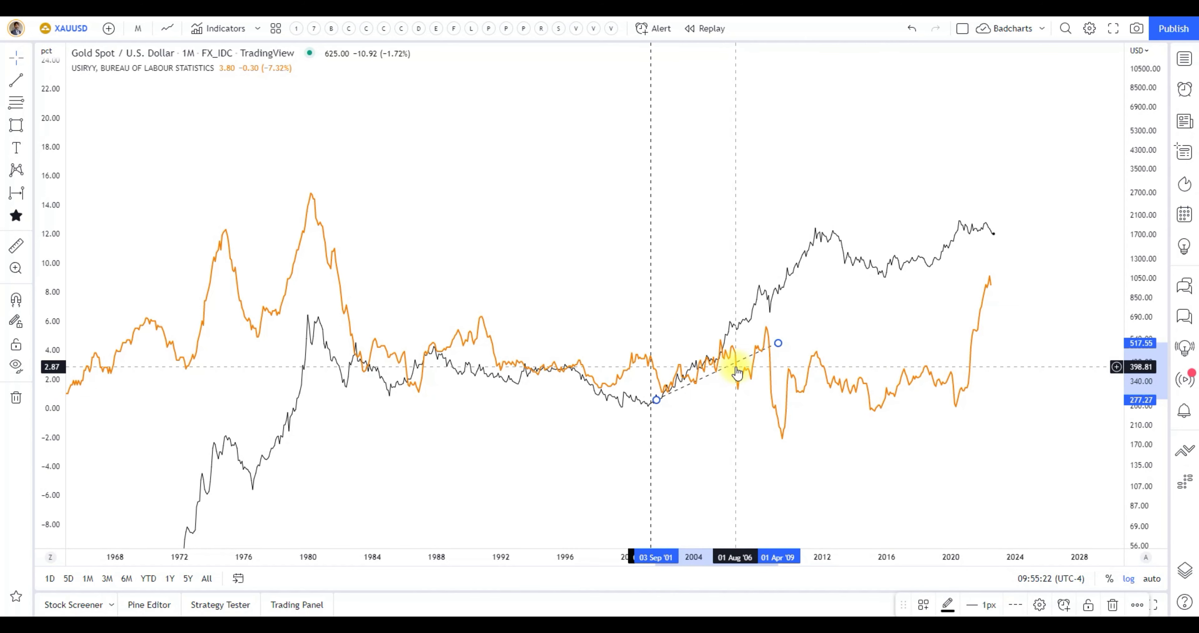
Step: Add a second vertical line at August 2006 and lift the inflation curve above gold
{"action": "mouse_move", "coordinate": [650, 312]}
{"action": "left_mouse_down"}
{"action": "mouse_move", "coordinate": [760, 323]}
{"action": "mouse_move", "coordinate": [734, 354]}
{"action": "left_mouse_up"}
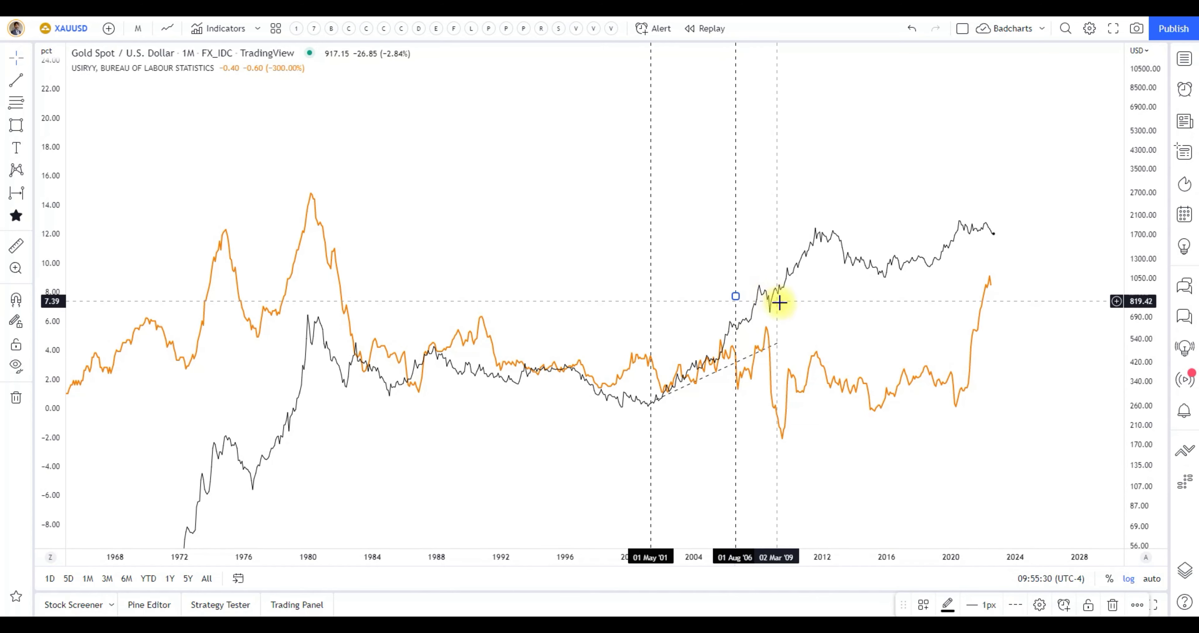
{"action": "scroll", "coordinate": [800, 321], "scroll_direction": "up", "scroll_amount": 2}
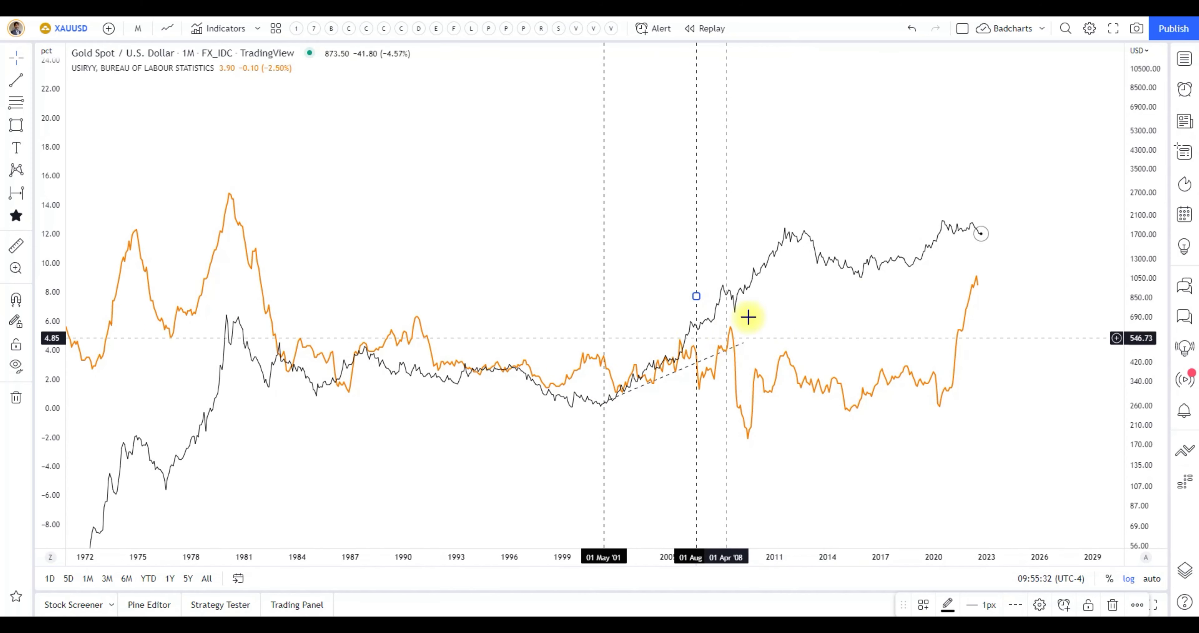
{"action": "left_click", "coordinate": [774, 354]}
{"action": "left_click_drag", "start_coordinate": [775, 354], "coordinate": [778, 237]}
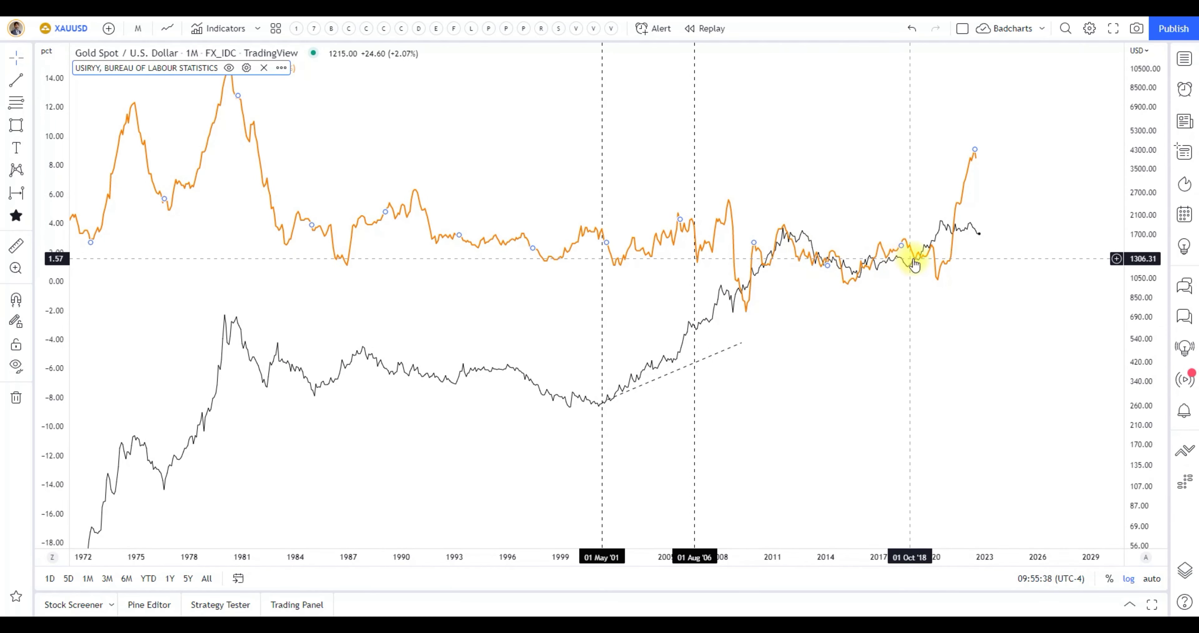
Step: Nudge USIRYY down and trace a trend line along the 2015–2018 rise
{"action": "left_click_drag", "start_coordinate": [935, 255], "coordinate": [926, 297]}
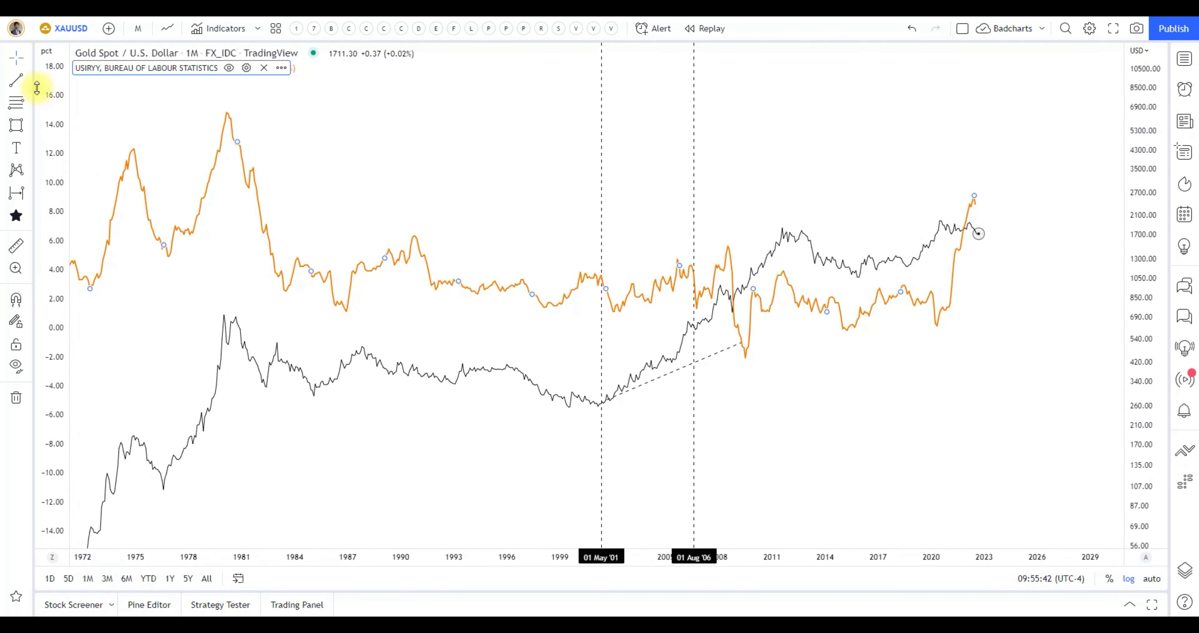
{"action": "left_click", "coordinate": [26, 88]}
{"action": "left_click", "coordinate": [51, 80]}
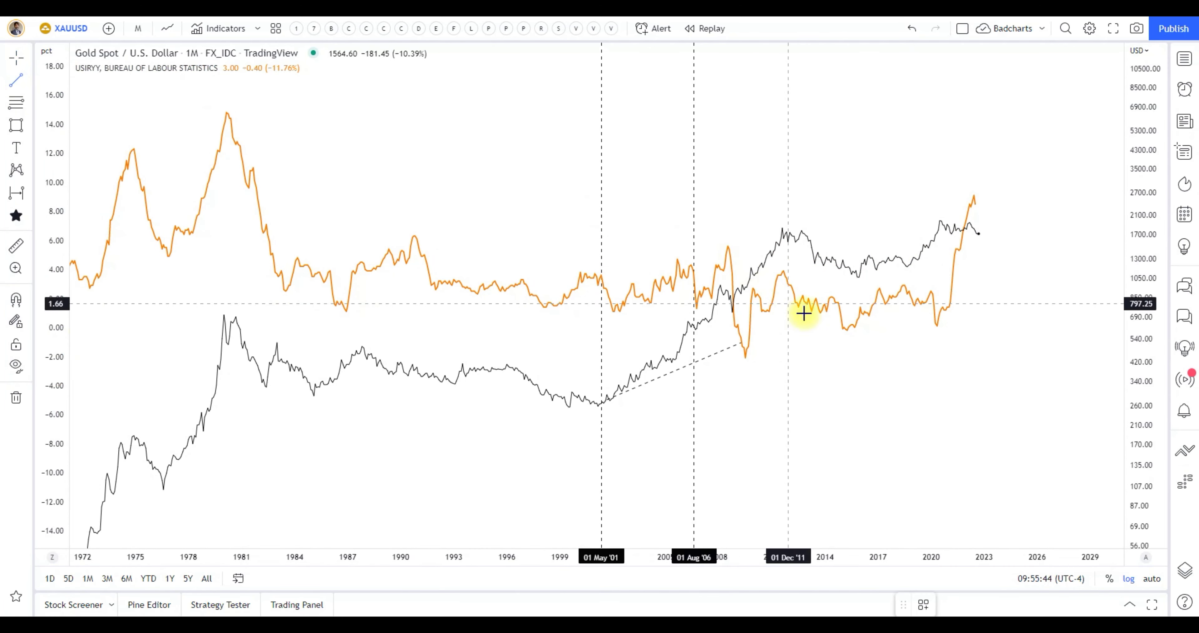
{"action": "left_click", "coordinate": [849, 334]}
{"action": "left_click", "coordinate": [919, 280]}
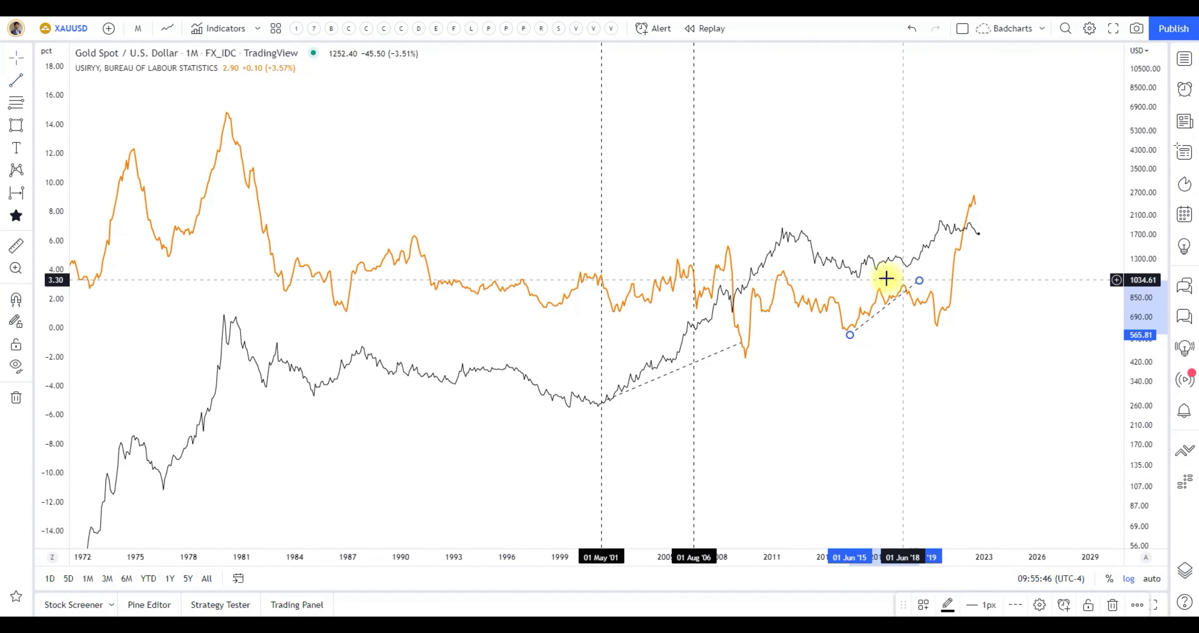
{"action": "left_click", "coordinate": [697, 209]}
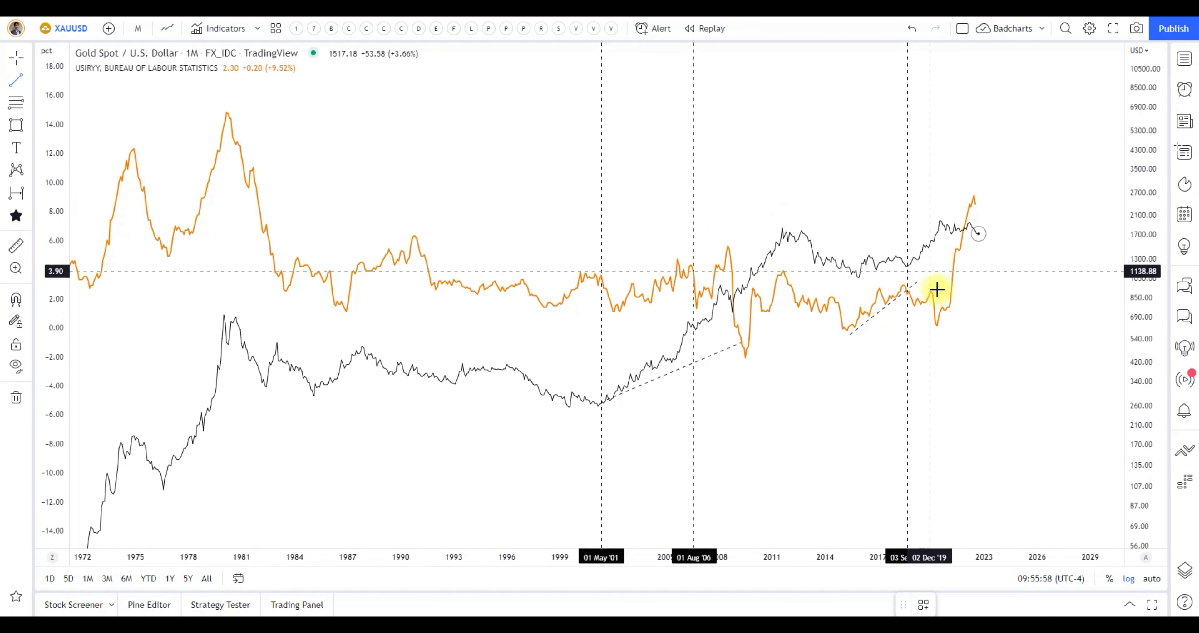
Step: Draw a trend line from the November 2020 low into early 2023 and adjust its top endpoint
{"action": "left_click", "coordinate": [937, 327]}
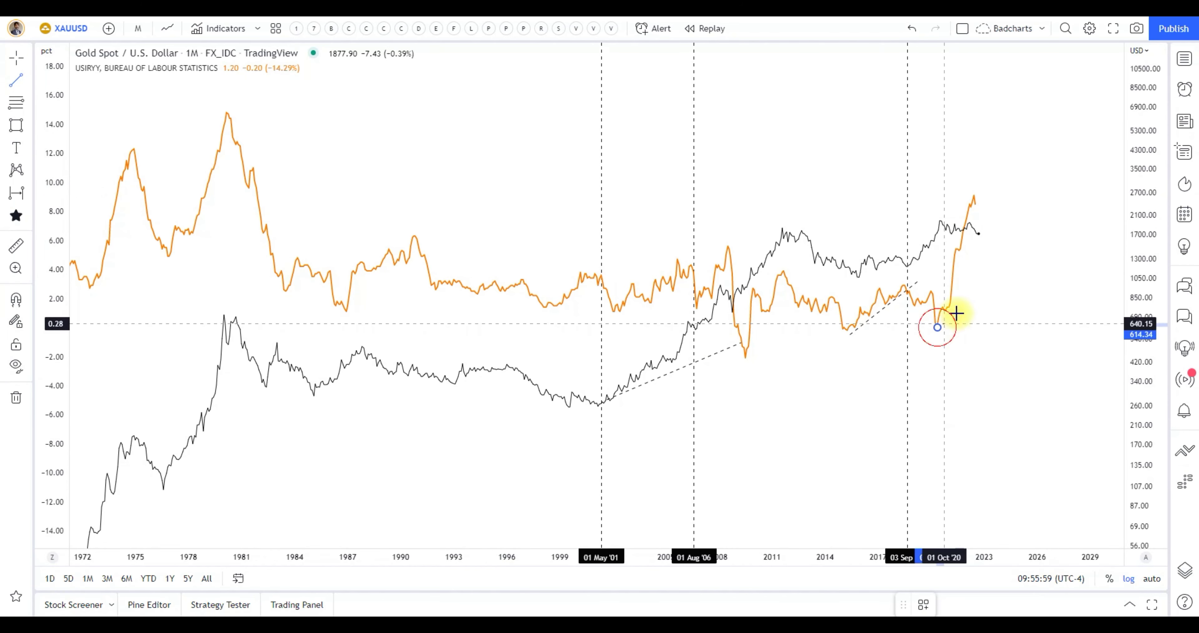
{"action": "left_click", "coordinate": [988, 173]}
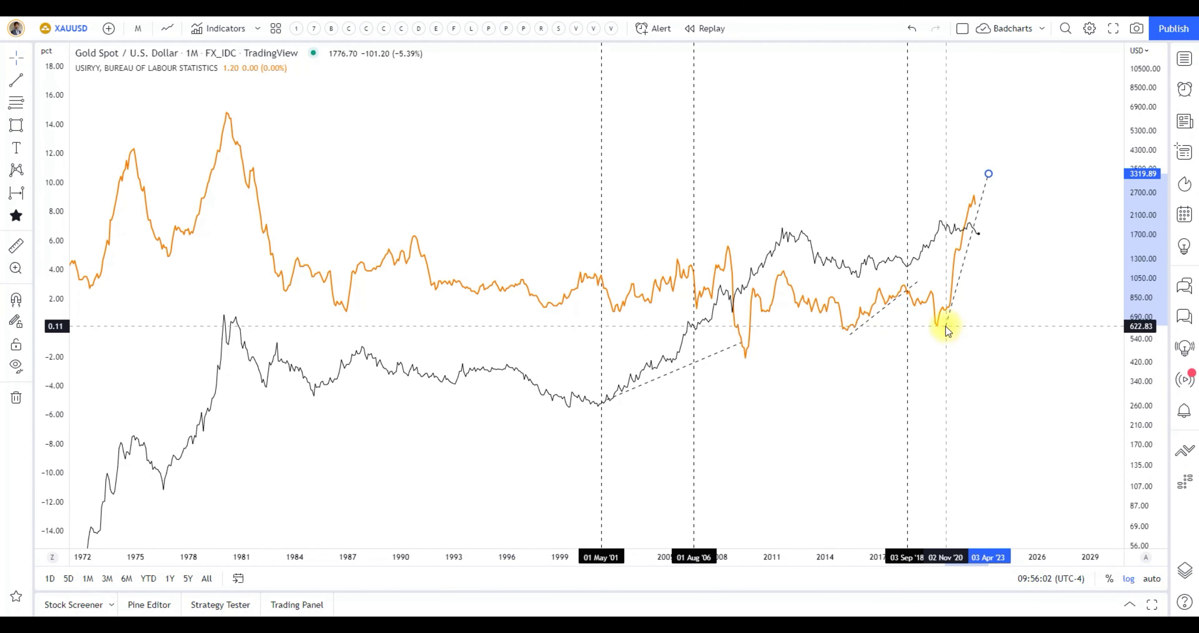
{"action": "left_click", "coordinate": [989, 174]}
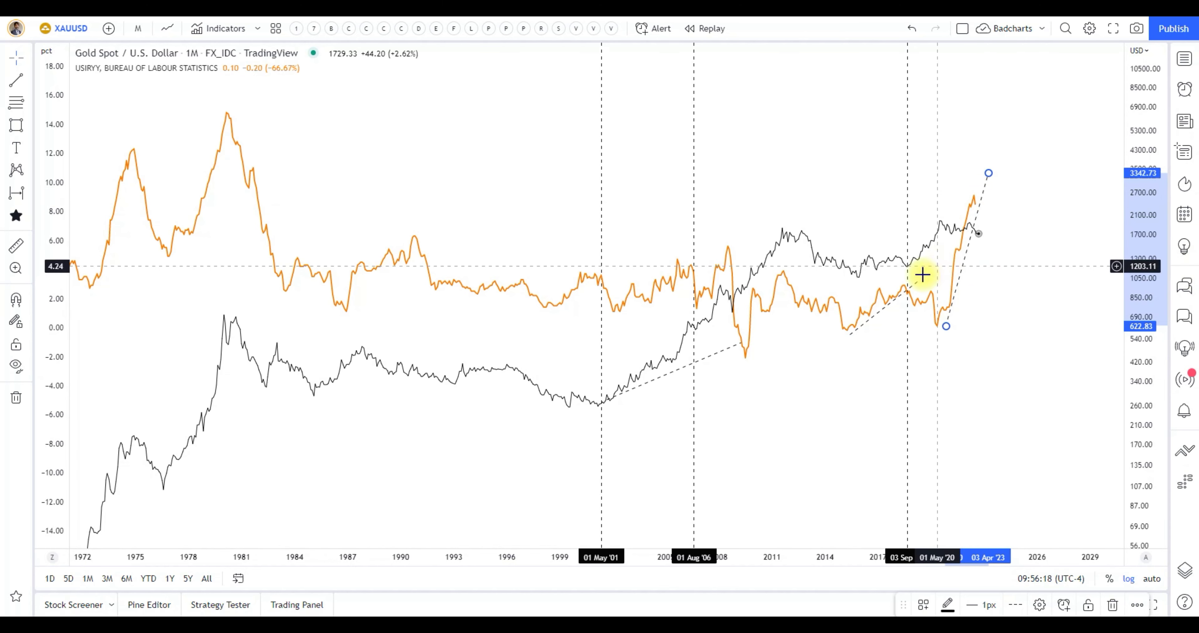
{"action": "left_click", "coordinate": [972, 192]}
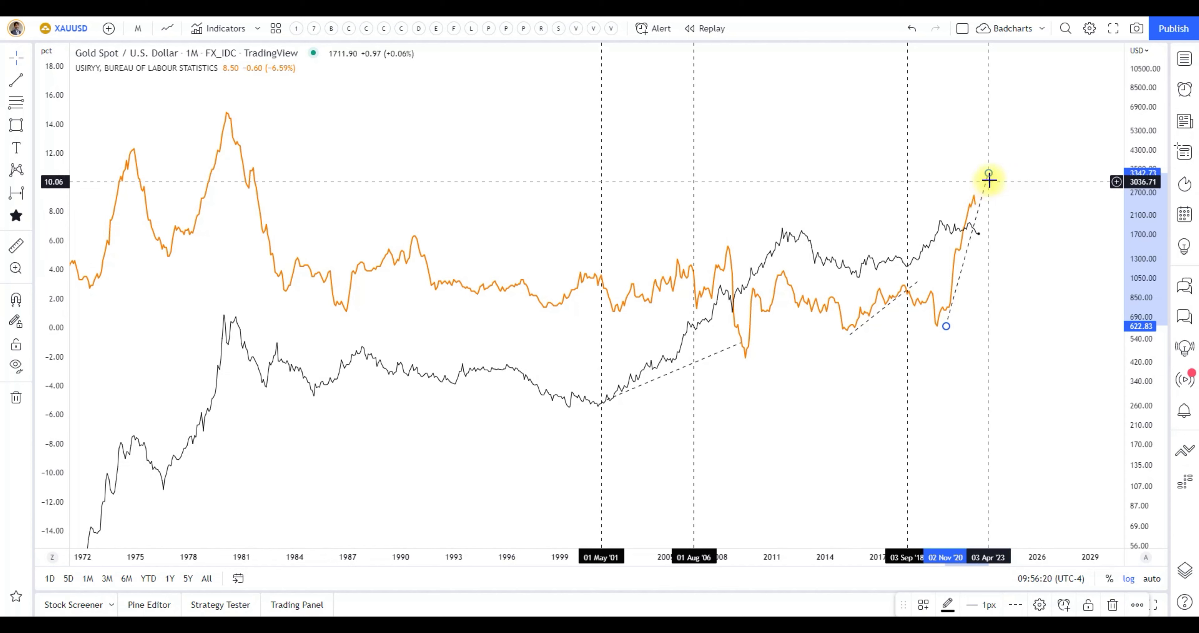
{"action": "left_click", "coordinate": [986, 172]}
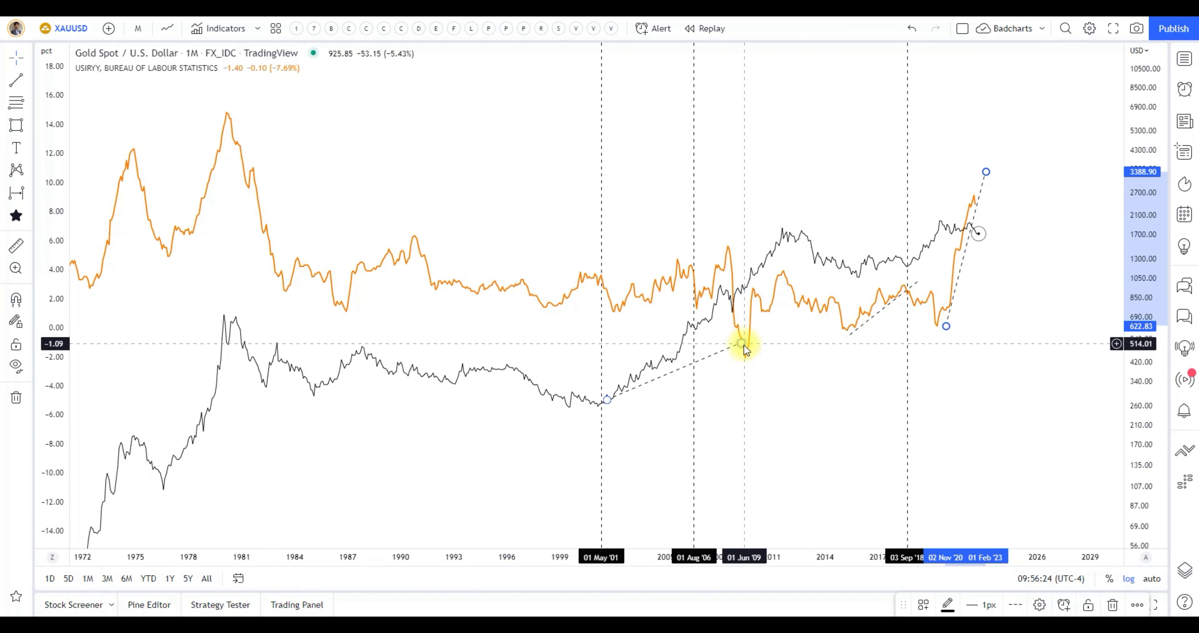
Step: Compress gold's right axis and raise USIRYY so its 2021–2022 surge follows the steep trend line
{"action": "left_click_drag", "start_coordinate": [1133, 435], "coordinate": [1133, 453]}
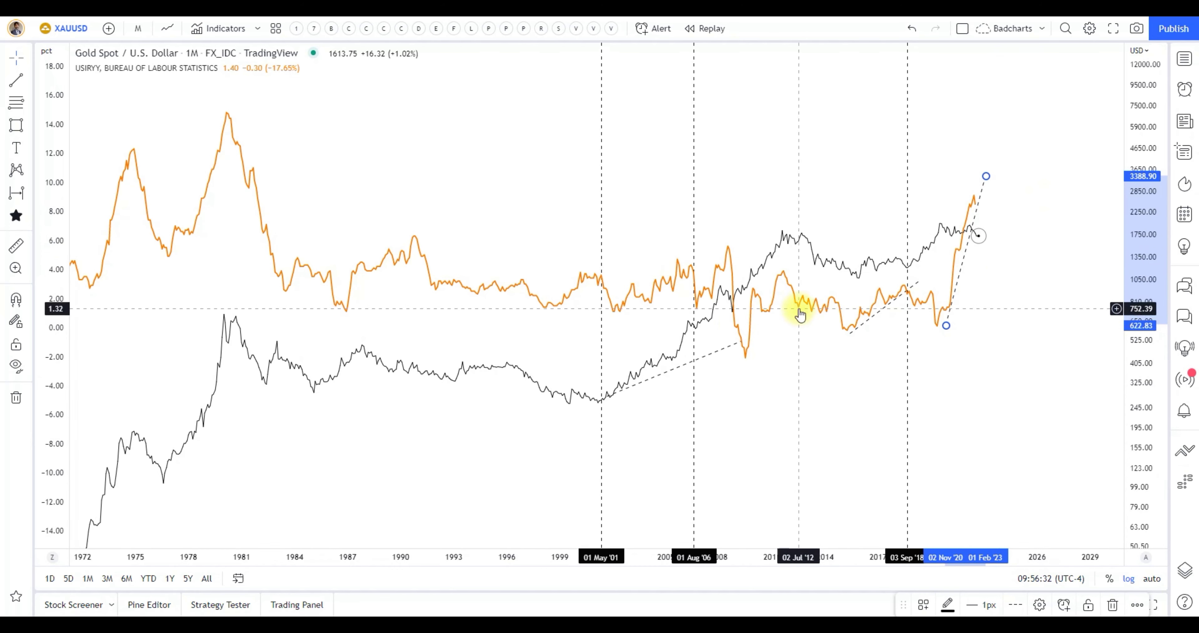
{"action": "left_click_drag", "start_coordinate": [749, 340], "coordinate": [755, 418]}
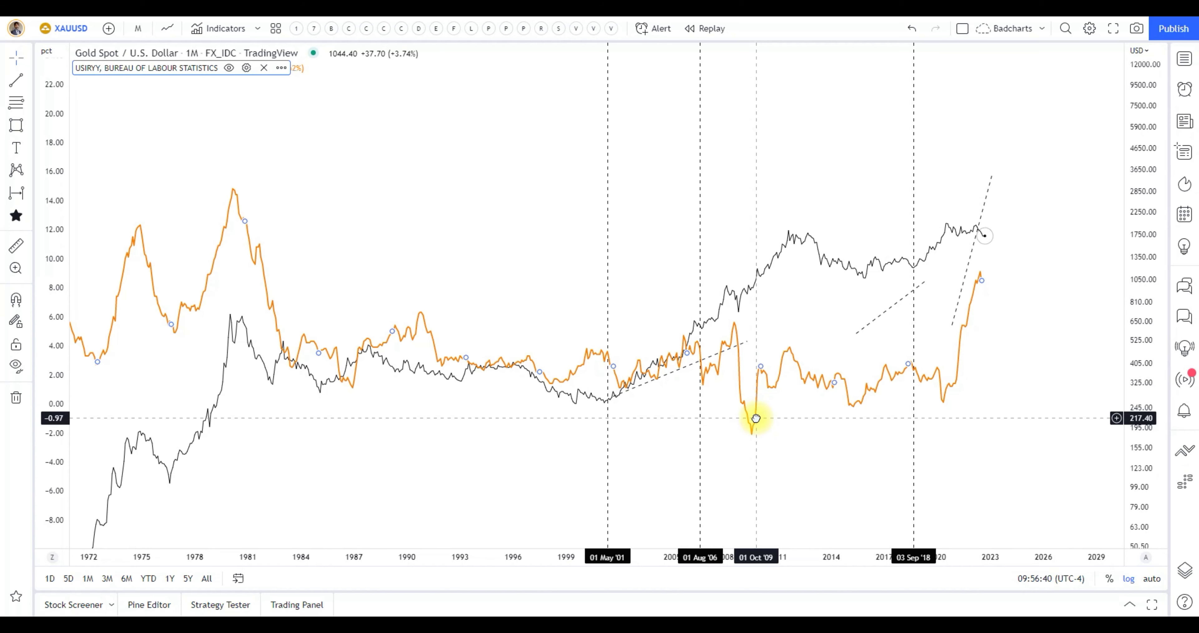
{"action": "mouse_move", "coordinate": [756, 417]}
{"action": "left_mouse_down"}
{"action": "mouse_move", "coordinate": [758, 336]}
{"action": "mouse_move", "coordinate": [757, 419]}
{"action": "left_mouse_up"}
{"action": "left_click_drag", "start_coordinate": [631, 379], "coordinate": [636, 425]}
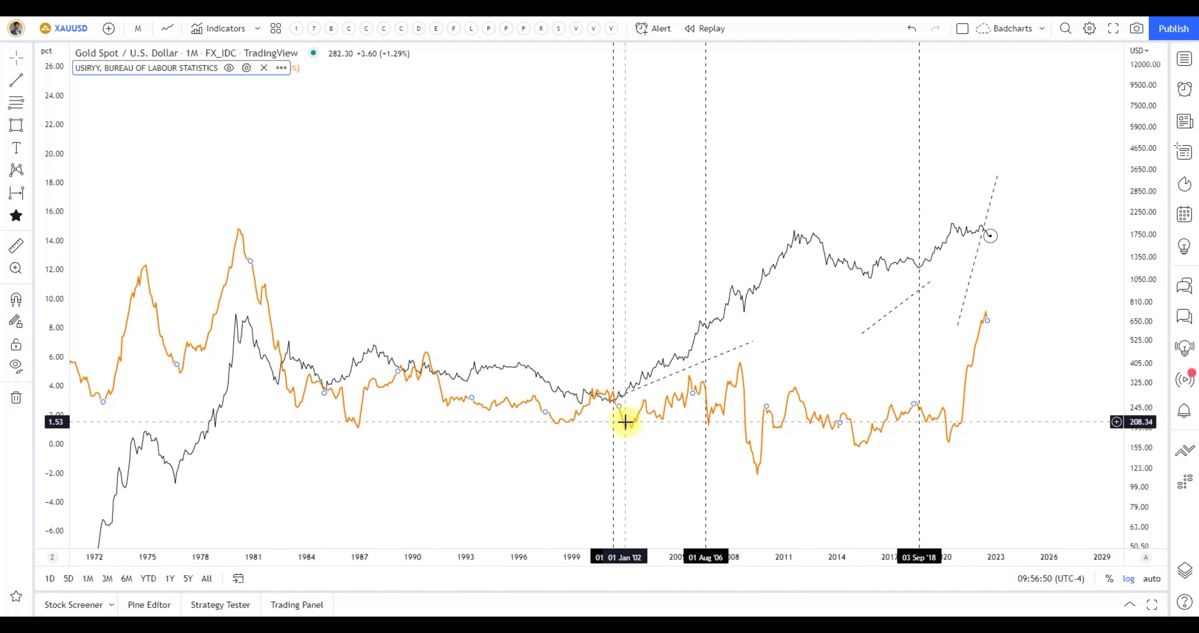
{"action": "left_click_drag", "start_coordinate": [626, 431], "coordinate": [626, 405]}
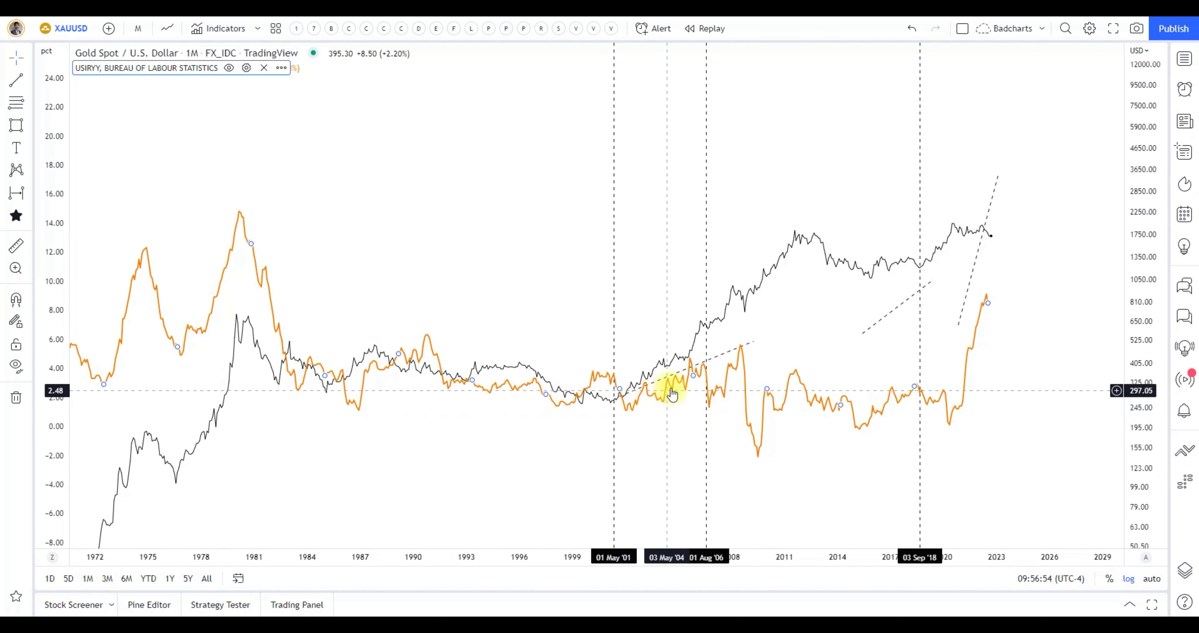
{"action": "left_click_drag", "start_coordinate": [741, 353], "coordinate": [750, 261]}
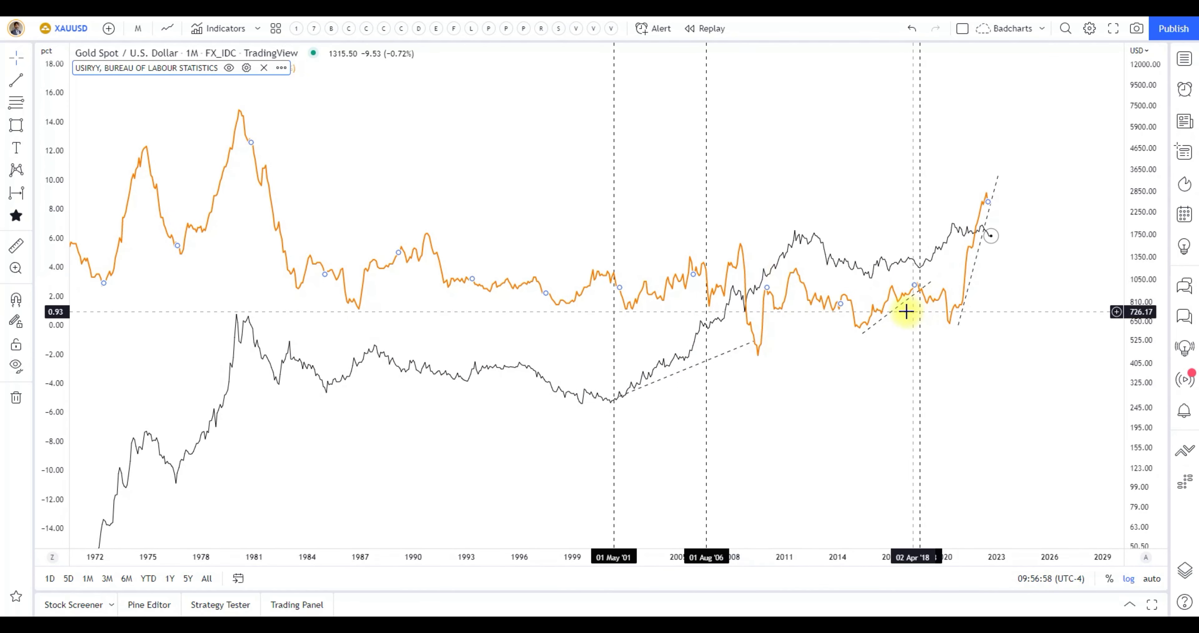